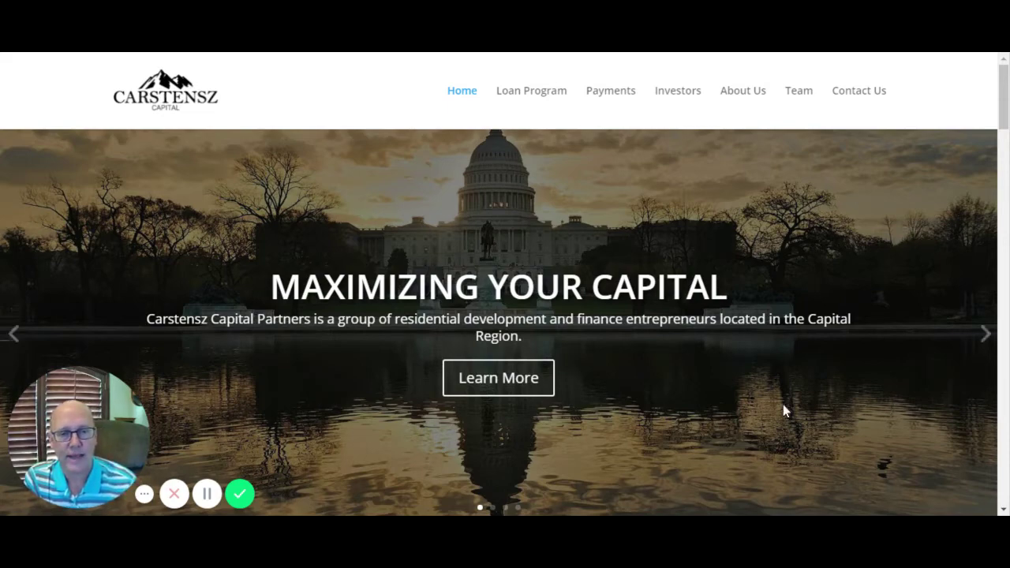
Look through the Borrower Calculator's input fields on the home page, from Property Acquisition Price to Projected ARV
scroll(771, 274, down, 5)
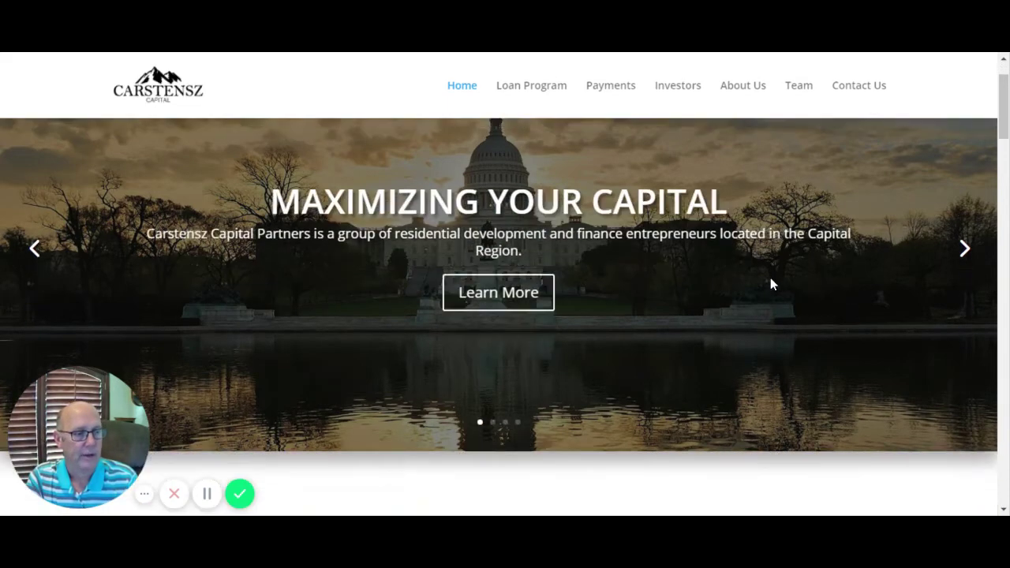
scroll(771, 292, down, 2)
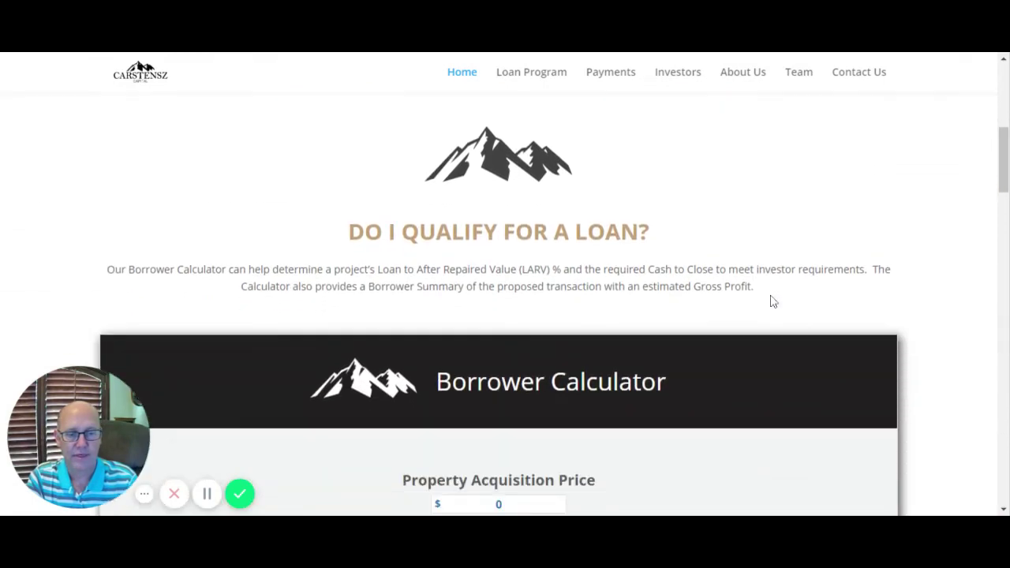
scroll(771, 297, down, 2)
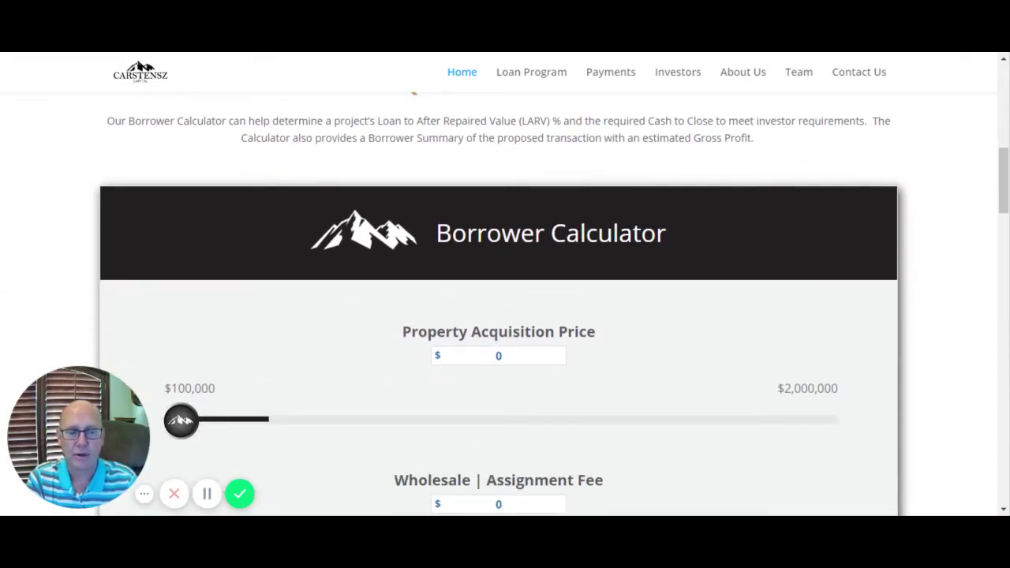
scroll(550, 303, down, 2)
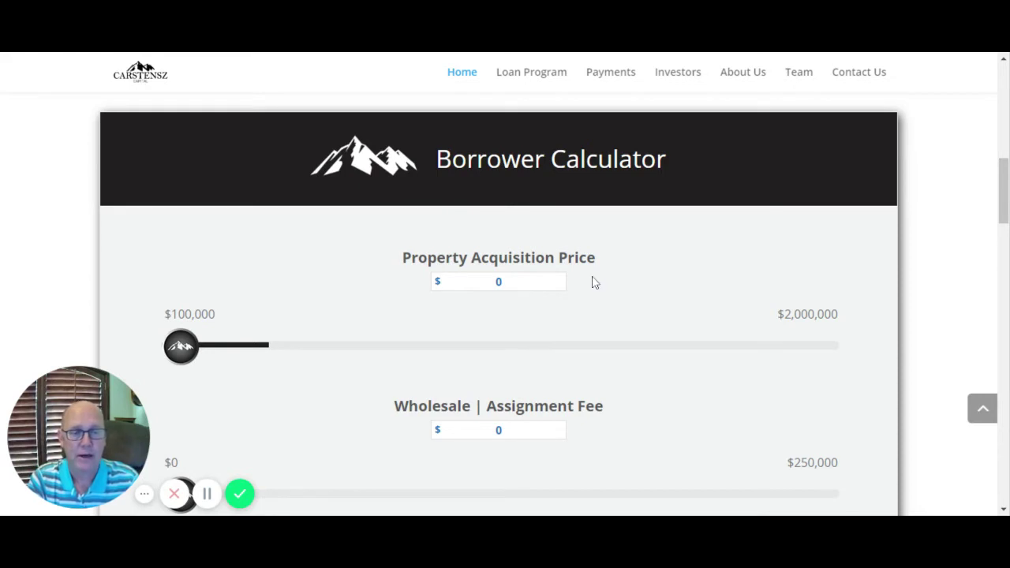
scroll(595, 283, down, 1)
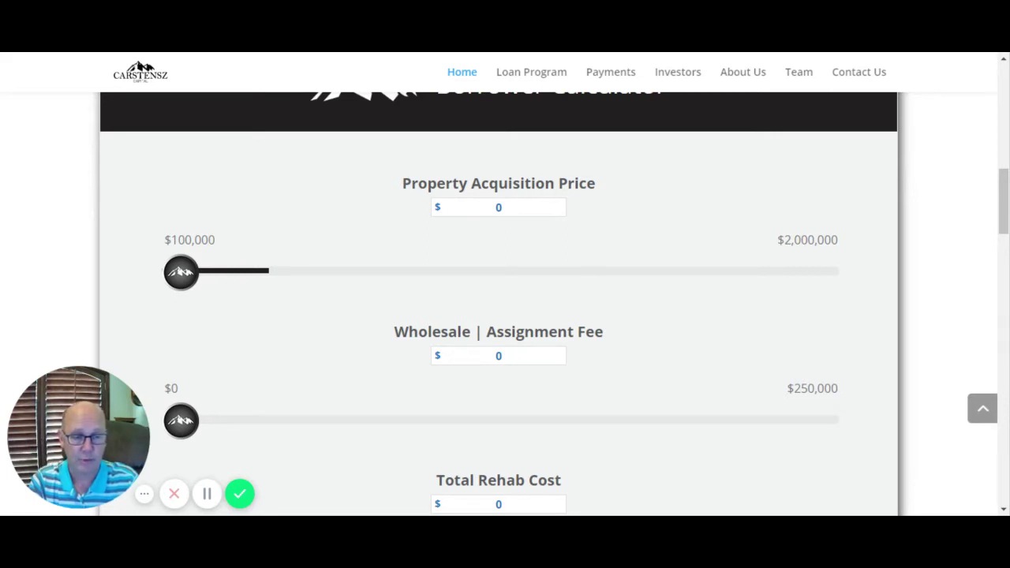
scroll(591, 365, down, 1)
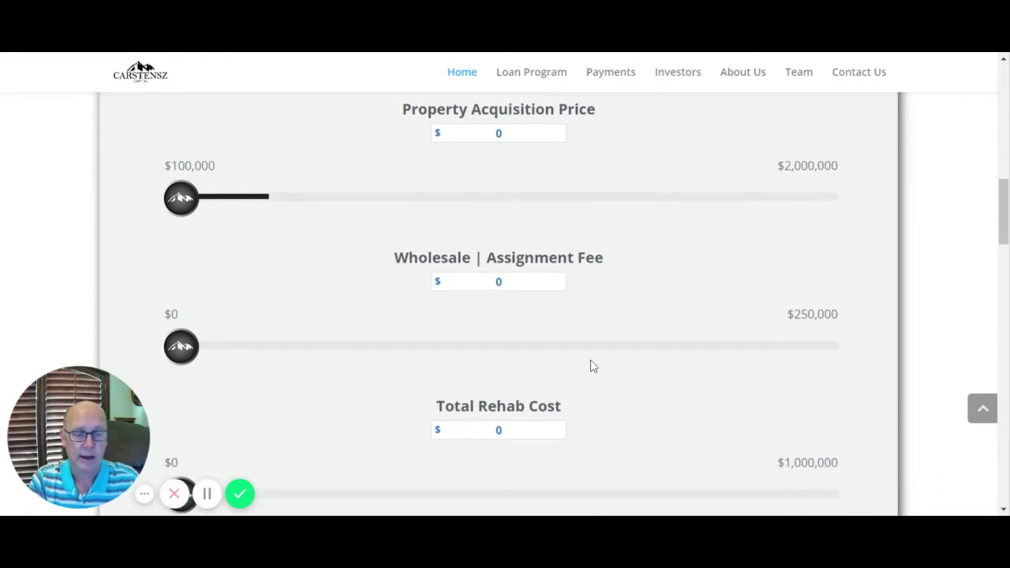
scroll(593, 379, down, 1)
scroll(596, 384, down, 2)
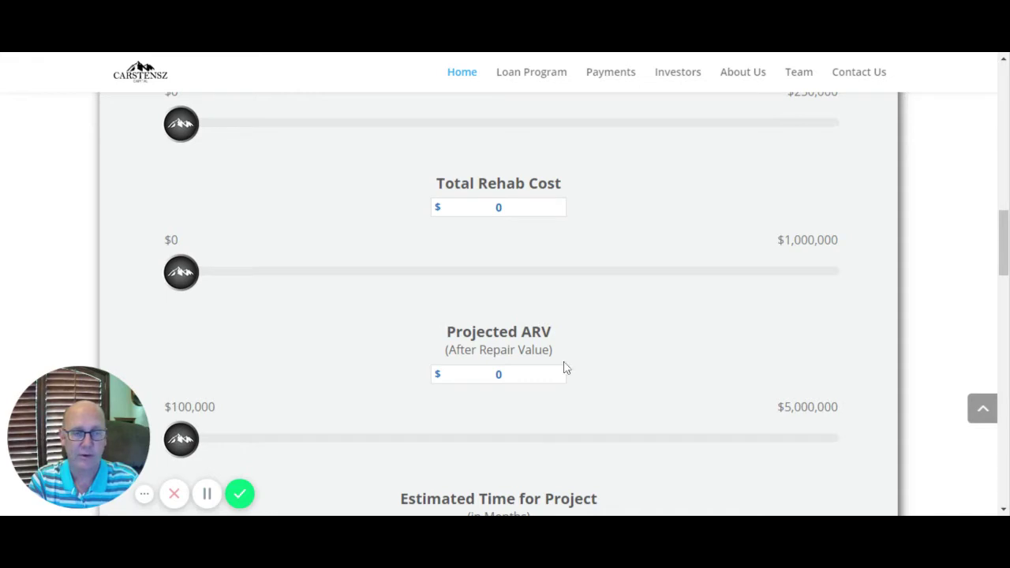
scroll(565, 368, up, 5)
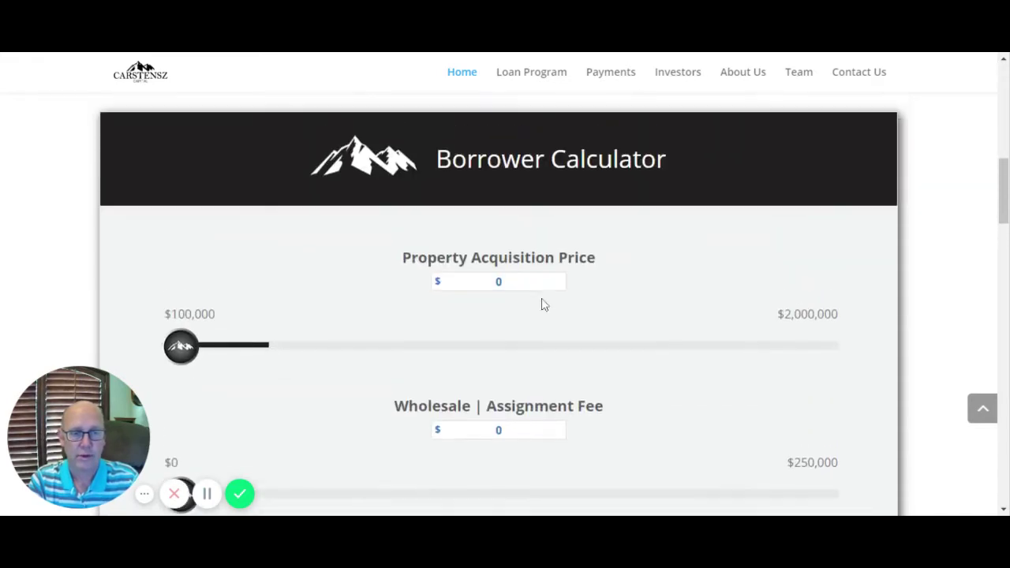
Set the Property Acquisition Price in the Borrower Calculator to $400,000
click(517, 282)
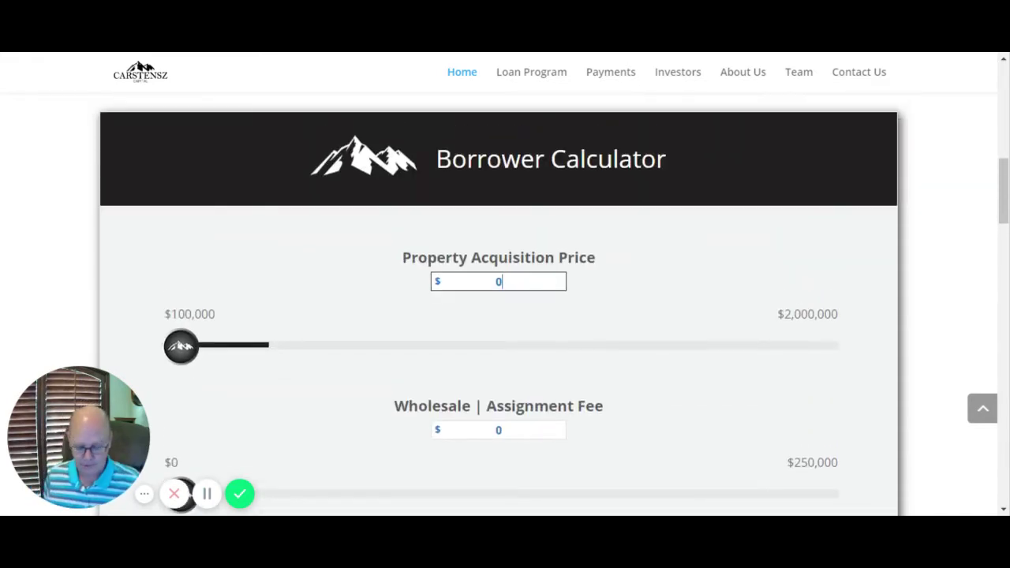
key(BackSpace)
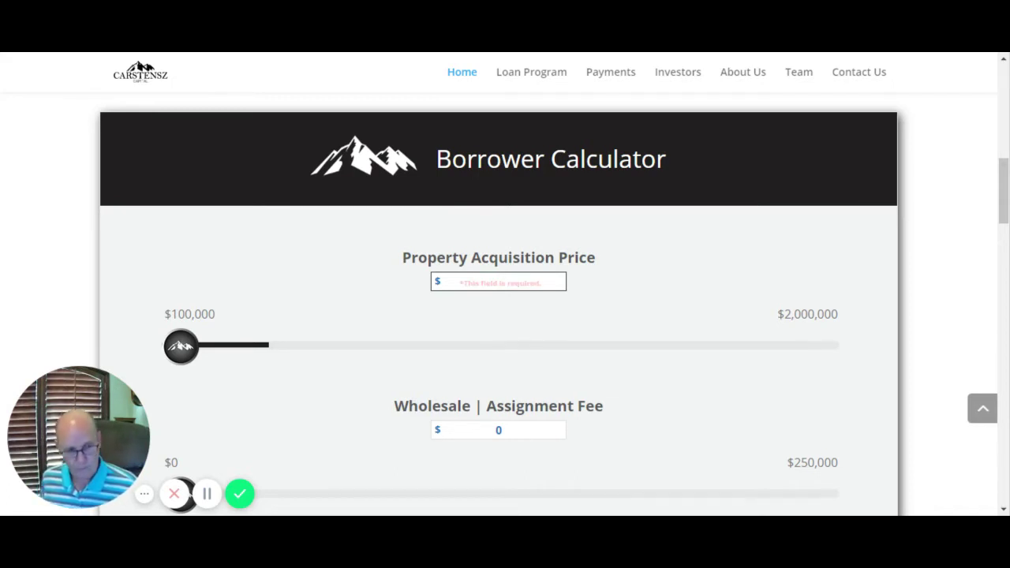
text(400)
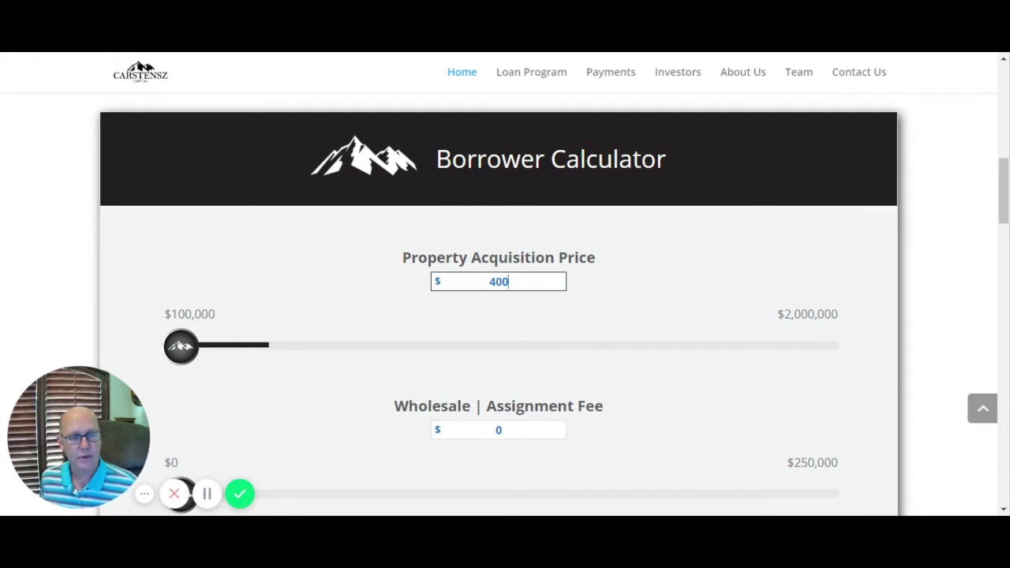
text(,000)
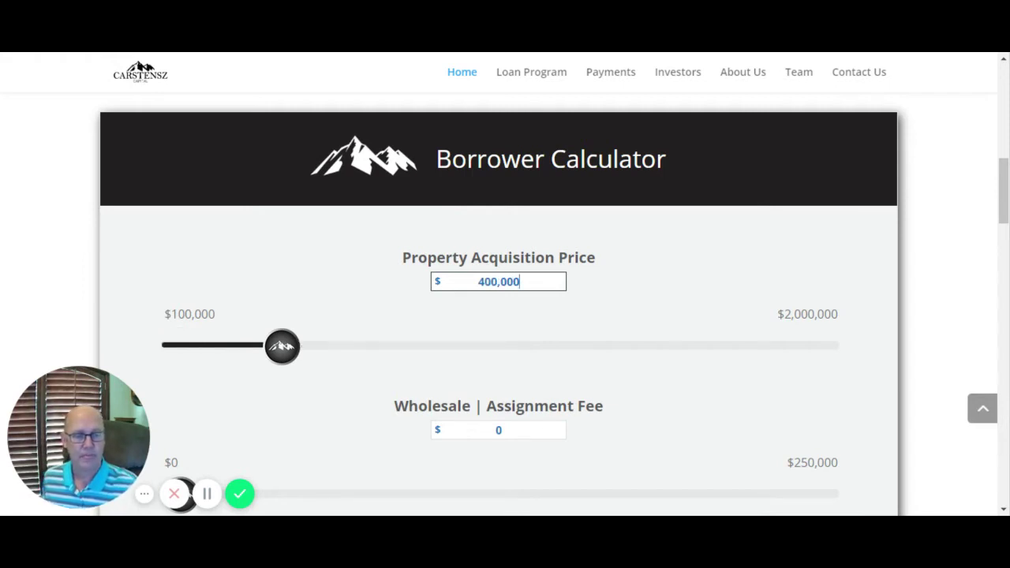
Set the Wholesale | Assignment Fee in the Borrower Calculator to $25,000
click(505, 429)
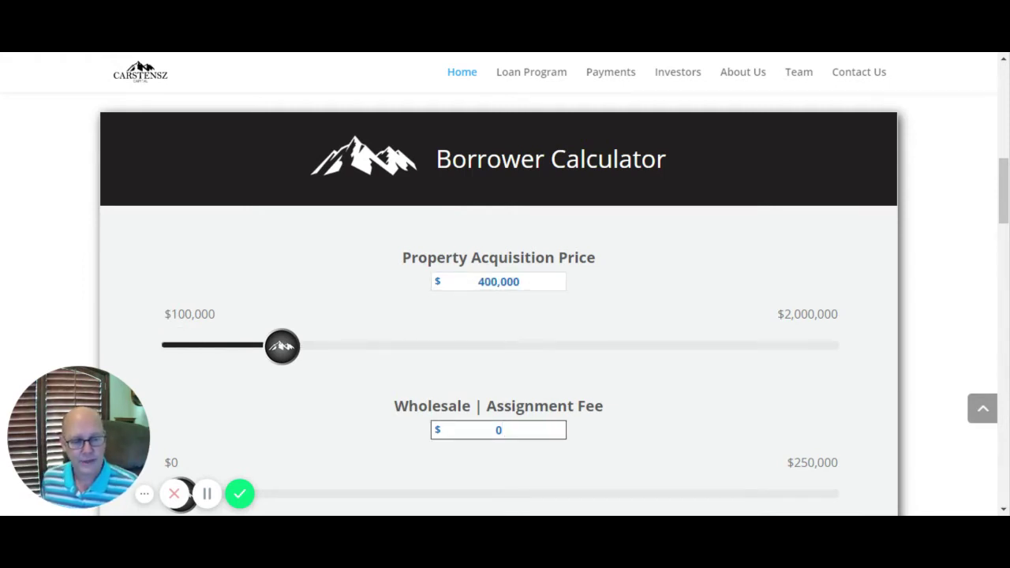
key(BackSpace)
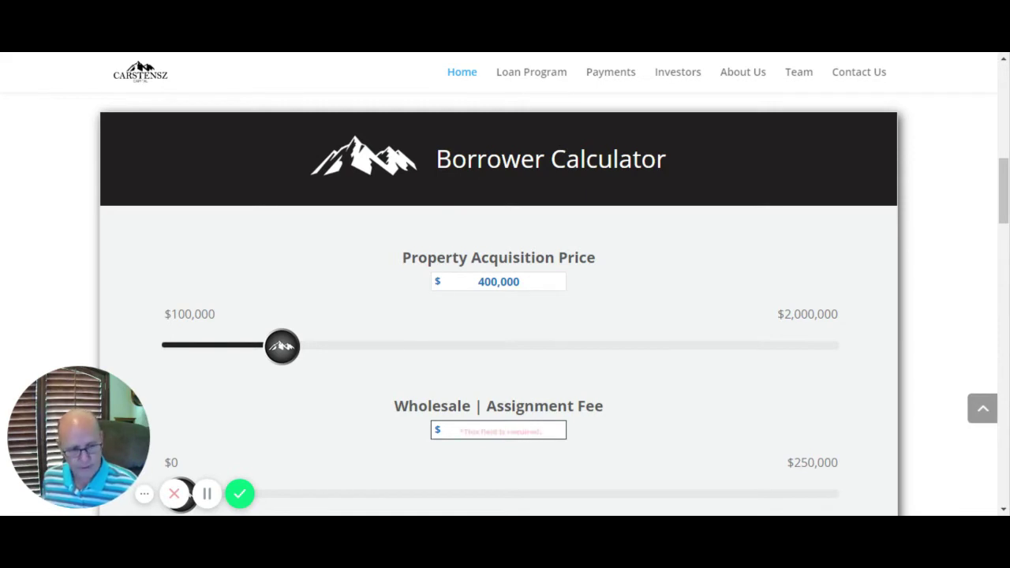
text(25,000)
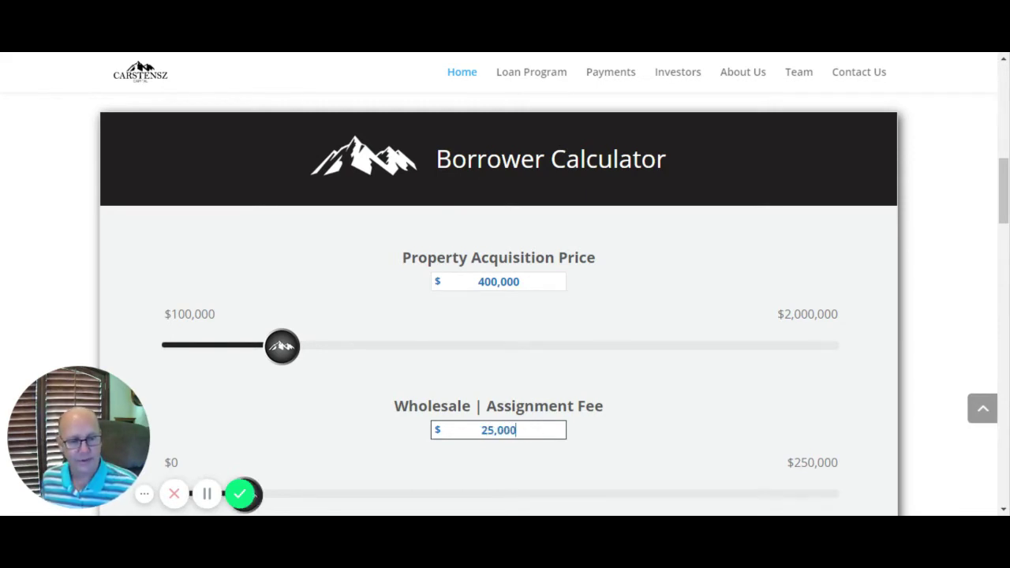
click(565, 459)
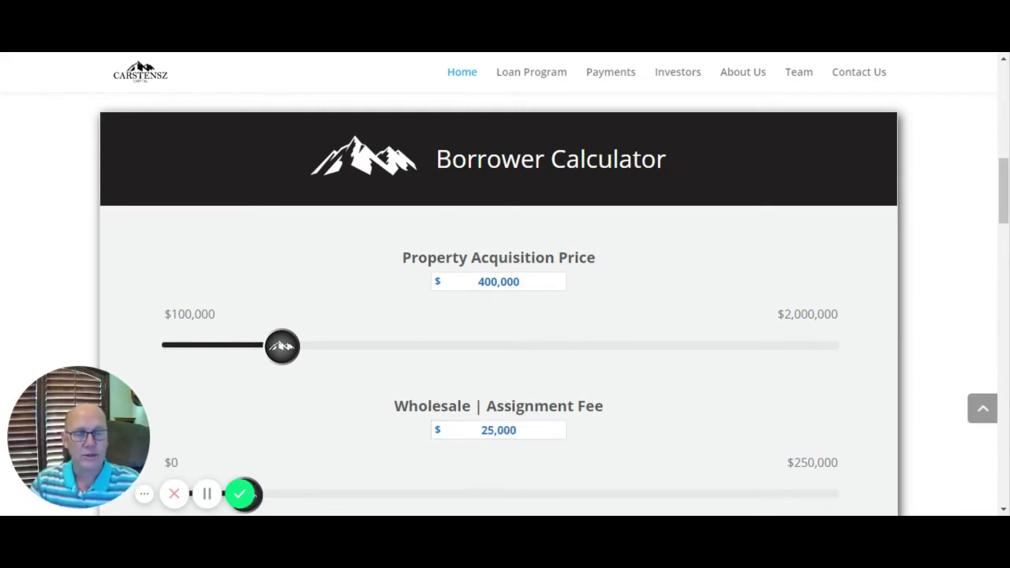
Reset the Wholesale | Assignment Fee to $0 and re-enter it as $25,000
double_click(514, 430)
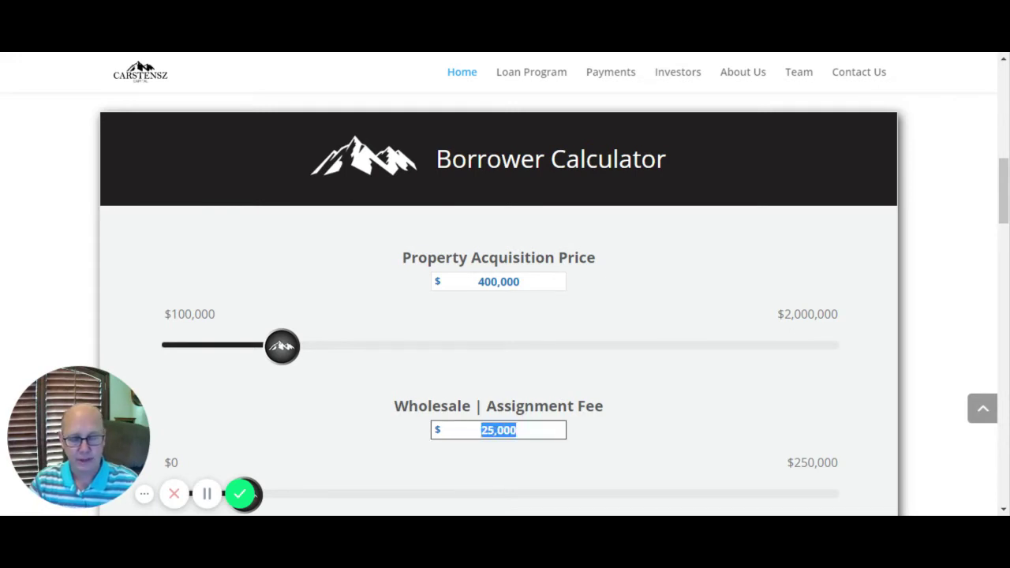
text(0)
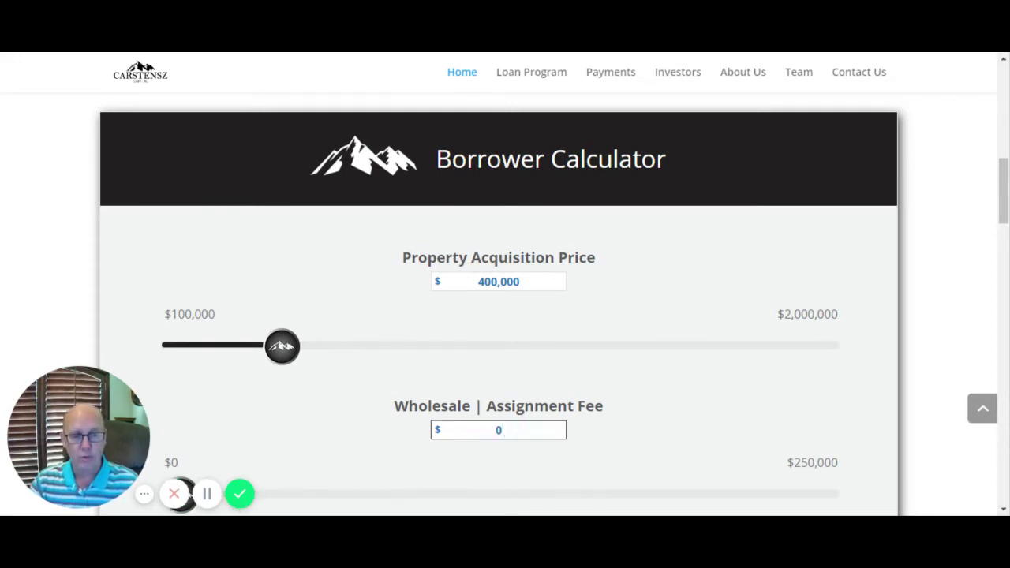
click(524, 455)
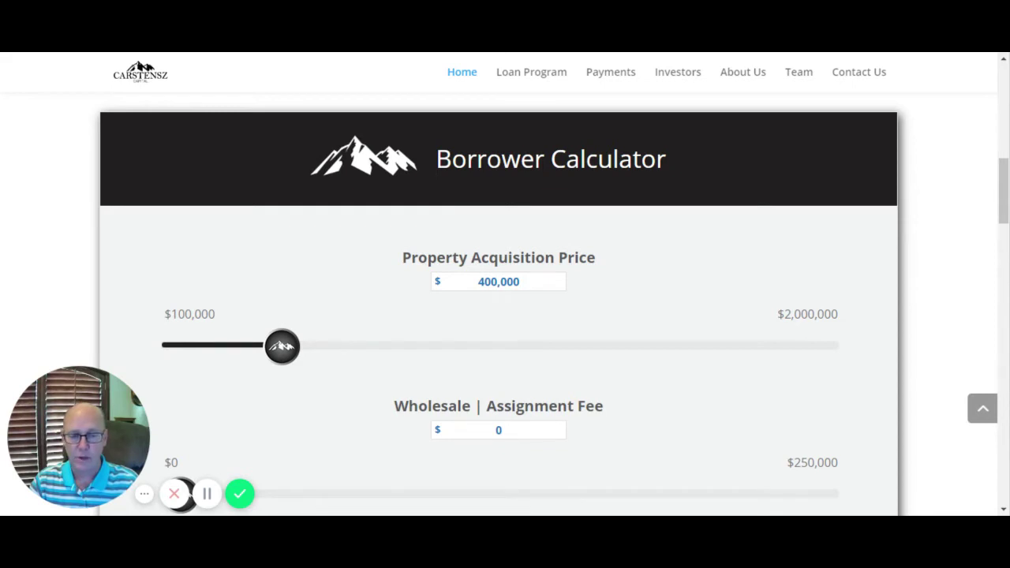
double_click(498, 430)
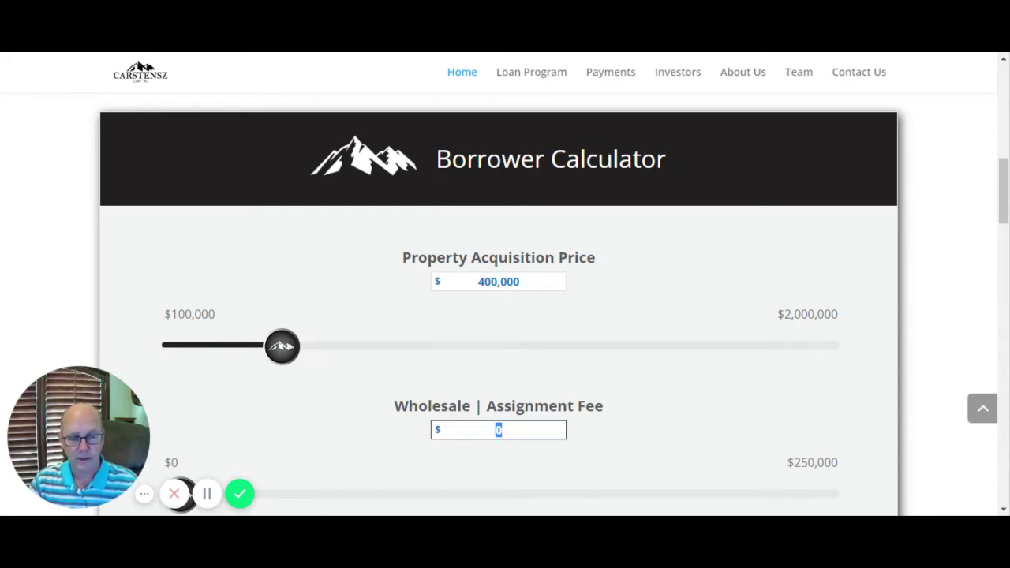
text(250000)
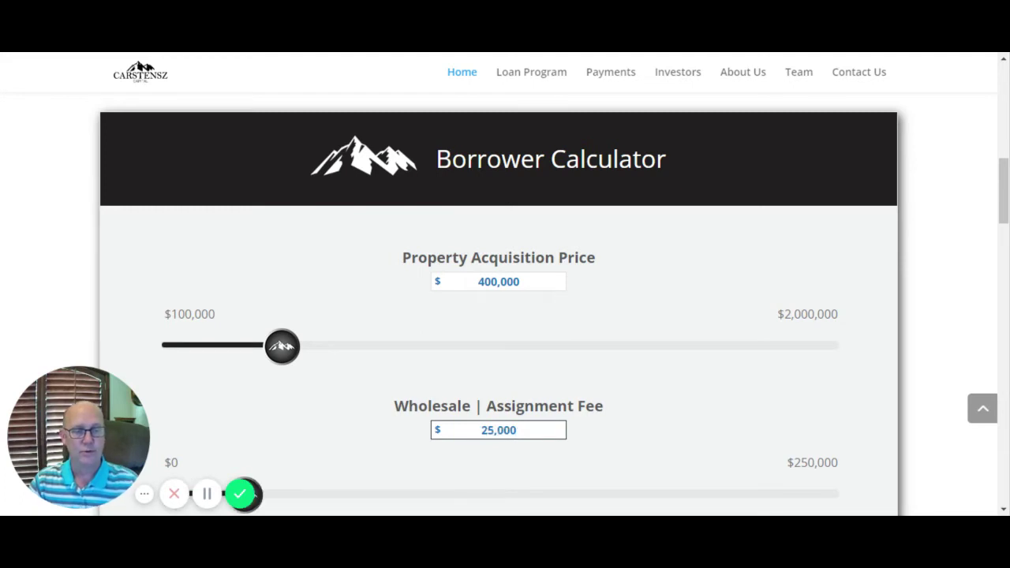
Set the Total Rehab Cost in the Borrower Calculator to $150,000
scroll(579, 435, down, 2)
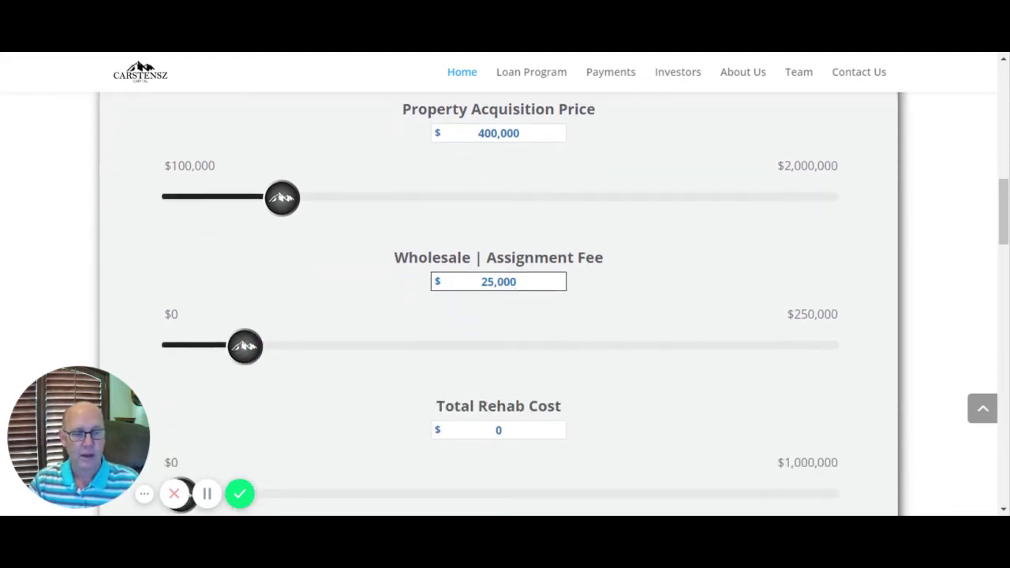
click(553, 430)
key(BackSpace)
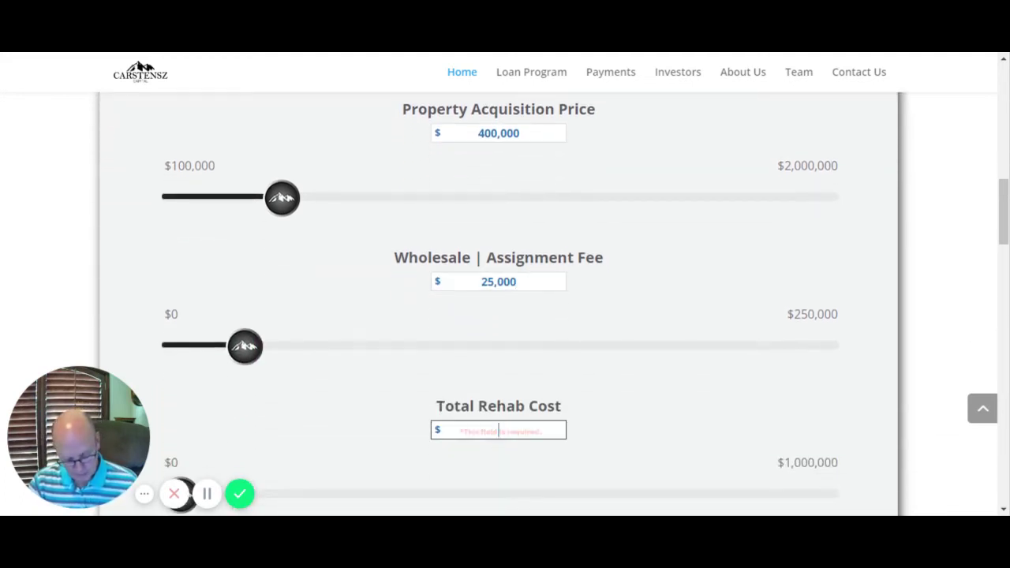
text(150,000)
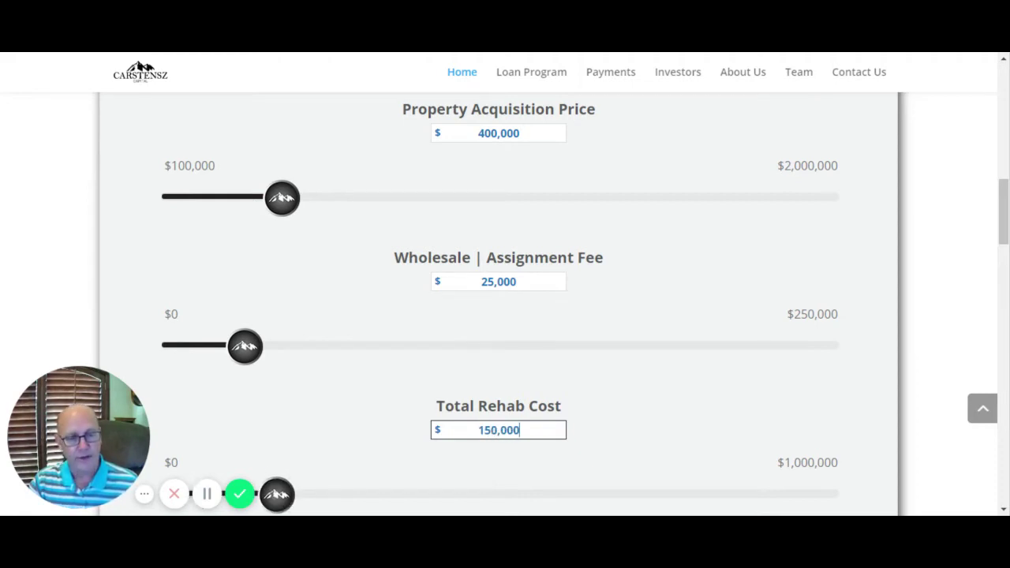
click(641, 356)
Set the Projected ARV (After Repair Value) in the Borrower Calculator to $800,000
scroll(640, 355, down, 1)
scroll(641, 361, down, 3)
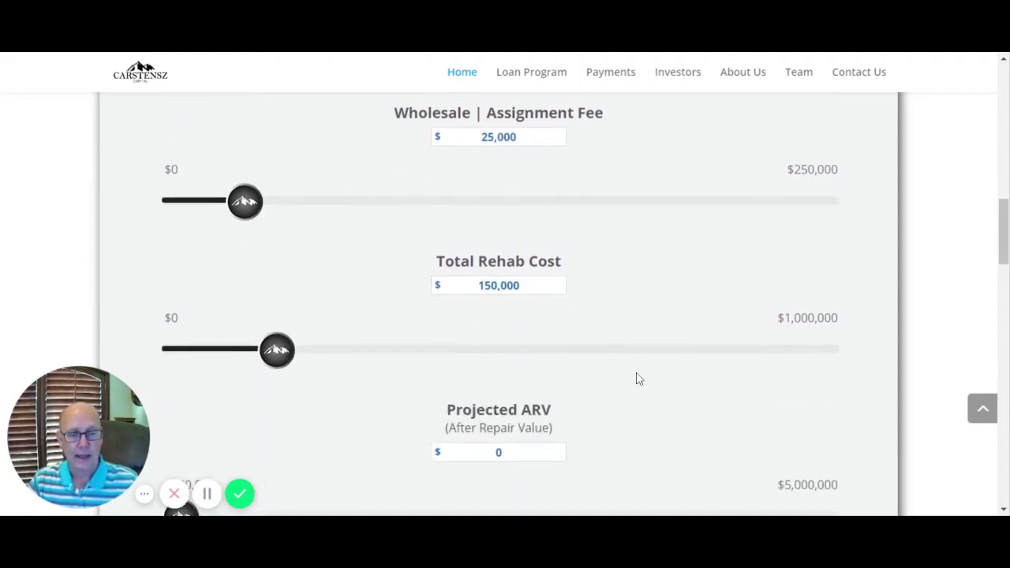
double_click(505, 375)
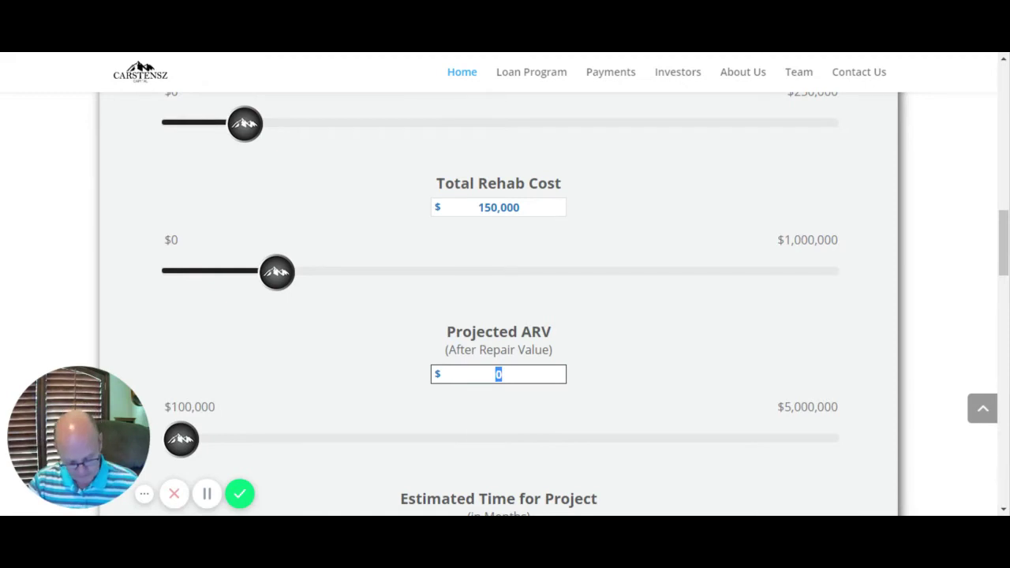
text(800,00)
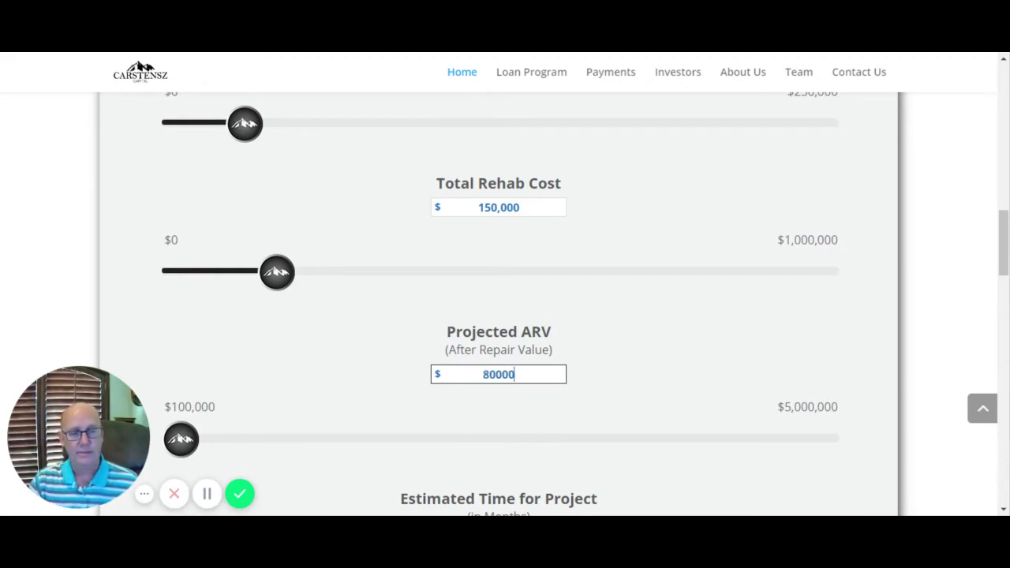
text(0)
click(597, 418)
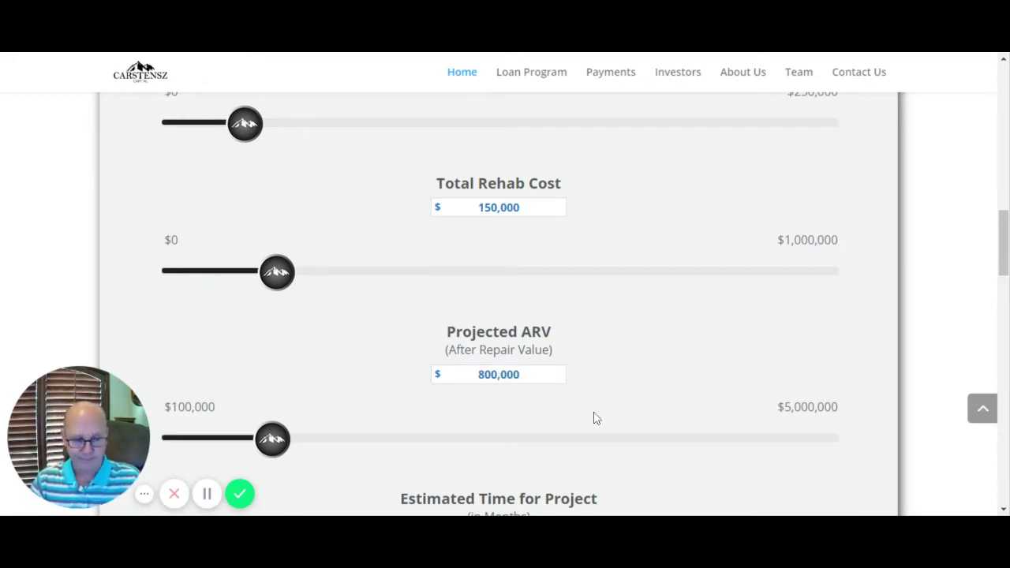
Review the Estimated Time for Project setting and highlight the calculated Closing cash and LARV% figures
scroll(597, 419, down, 1)
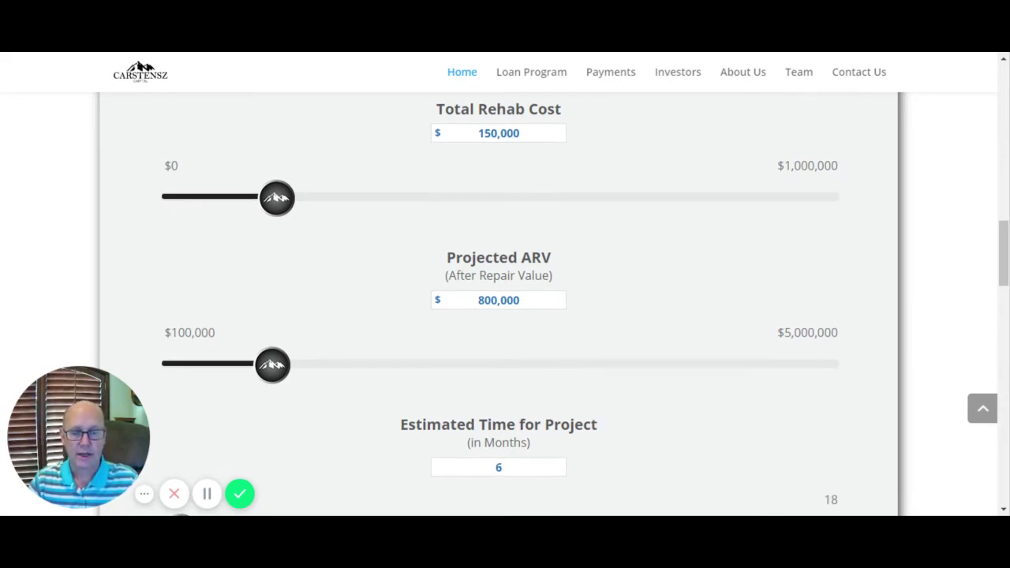
scroll(601, 425, down, 1)
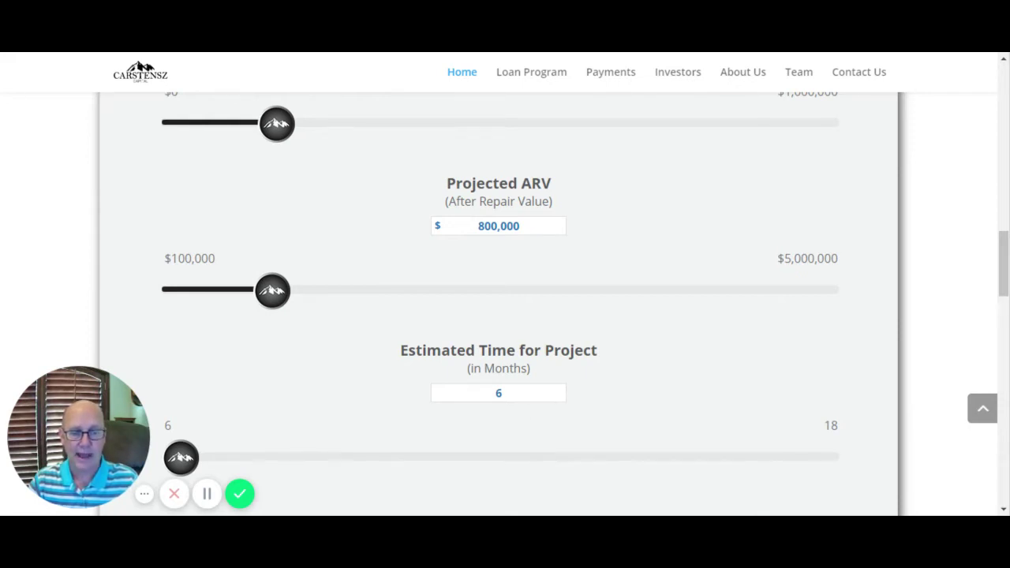
scroll(505, 316, down, 1)
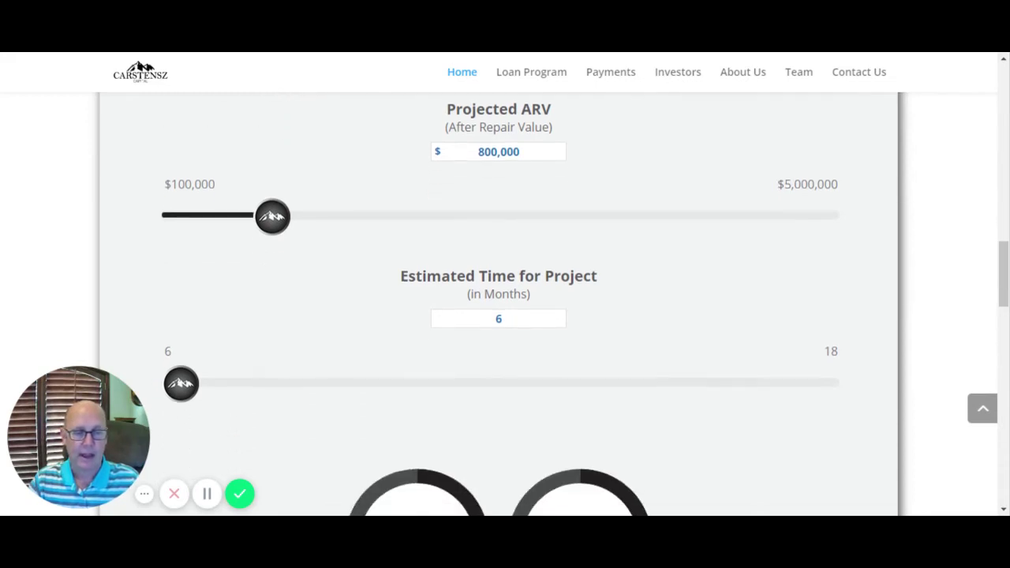
scroll(505, 316, down, 1)
scroll(497, 442, down, 1)
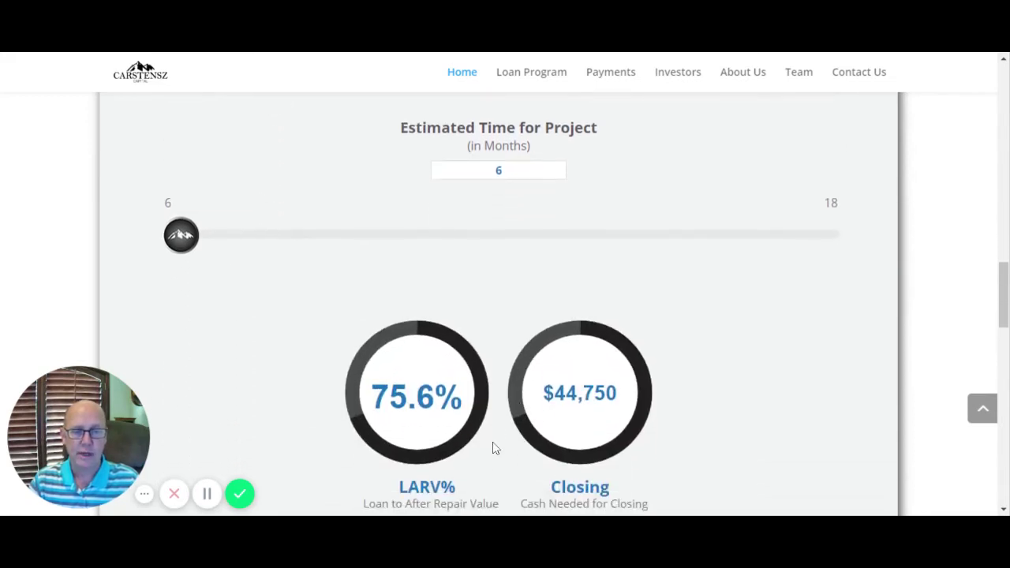
scroll(485, 447, down, 1)
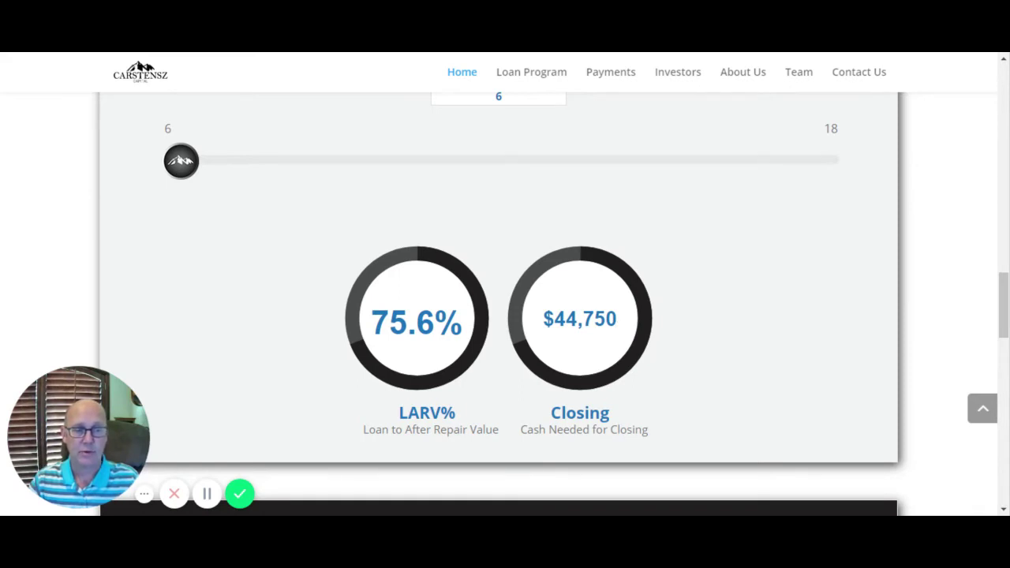
drag(618, 318, 543, 318)
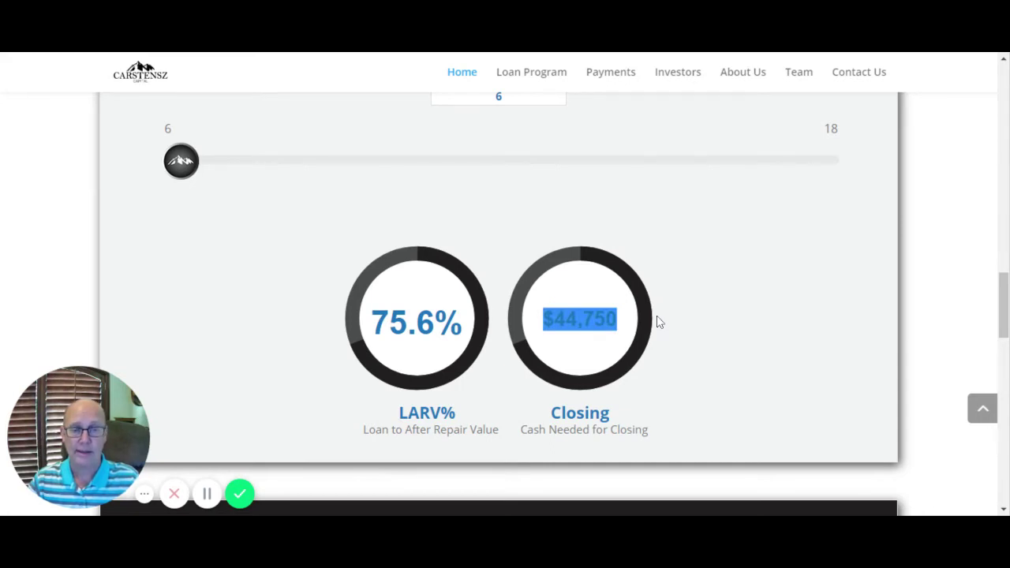
drag(435, 320, 368, 336)
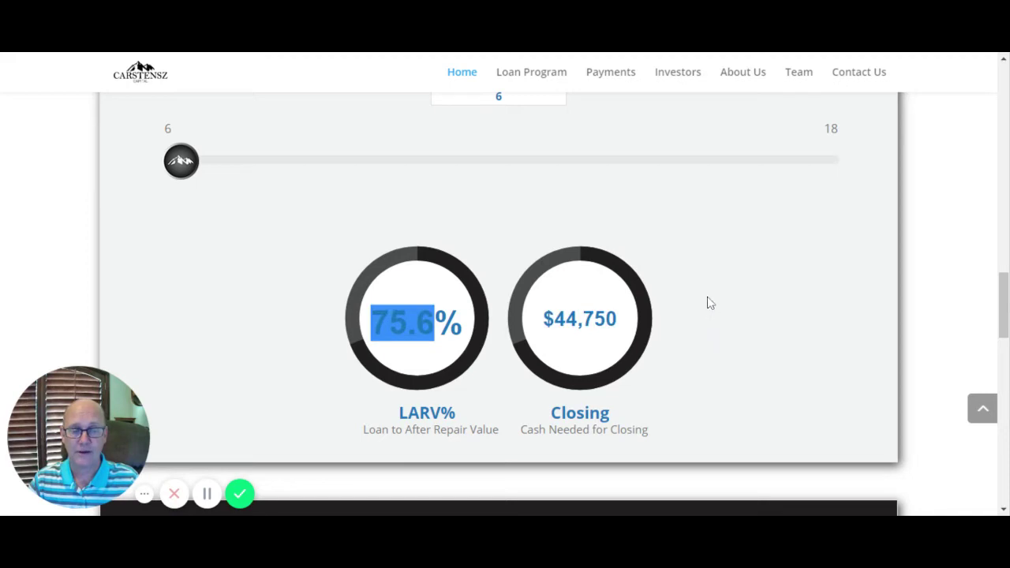
Return to the Property Acquisition Price and Wholesale | Assignment Fee inputs and highlight the fee amount for review
scroll(709, 262, up, 3)
scroll(708, 262, up, 7)
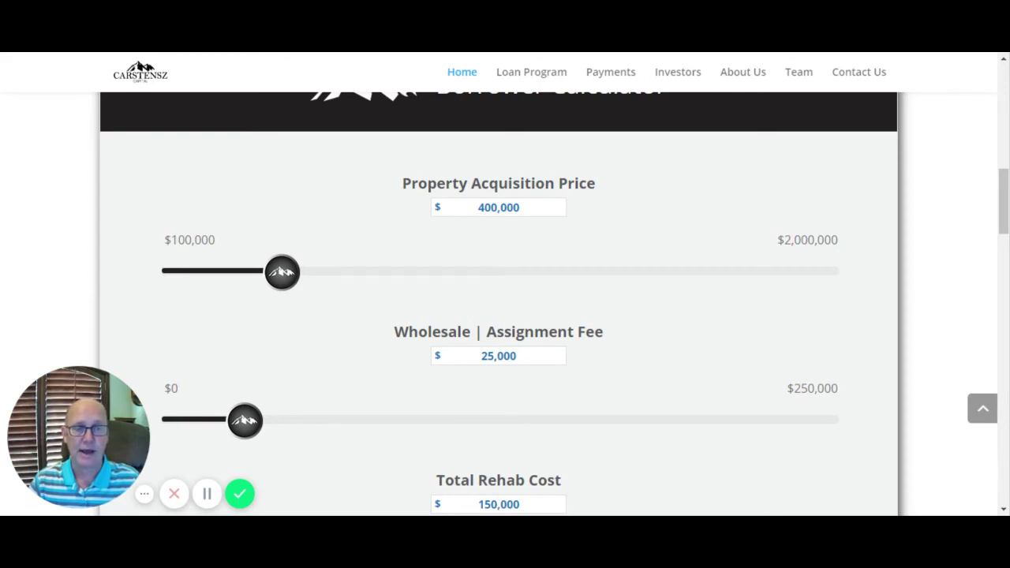
drag(518, 356, 480, 356)
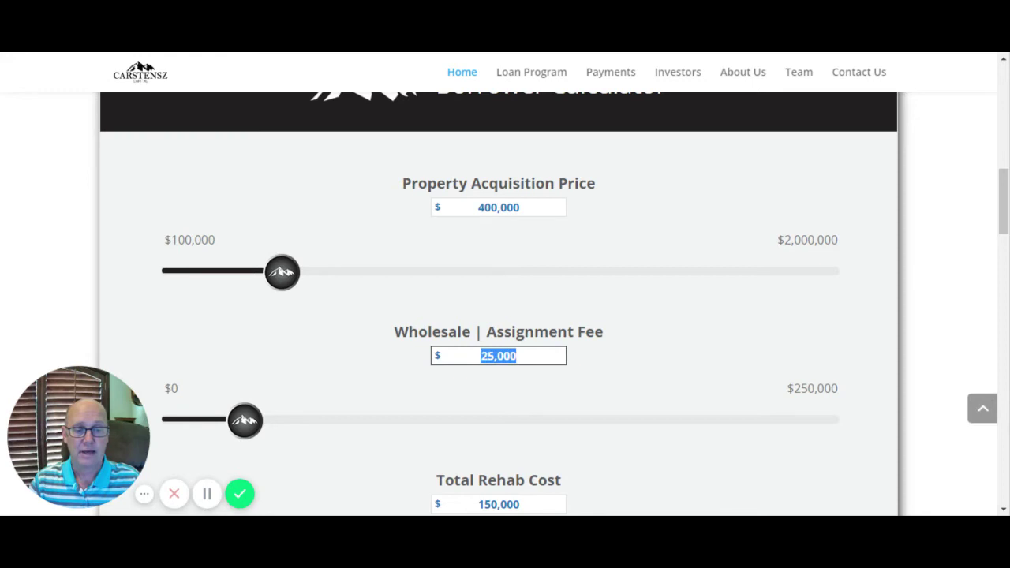
click(531, 383)
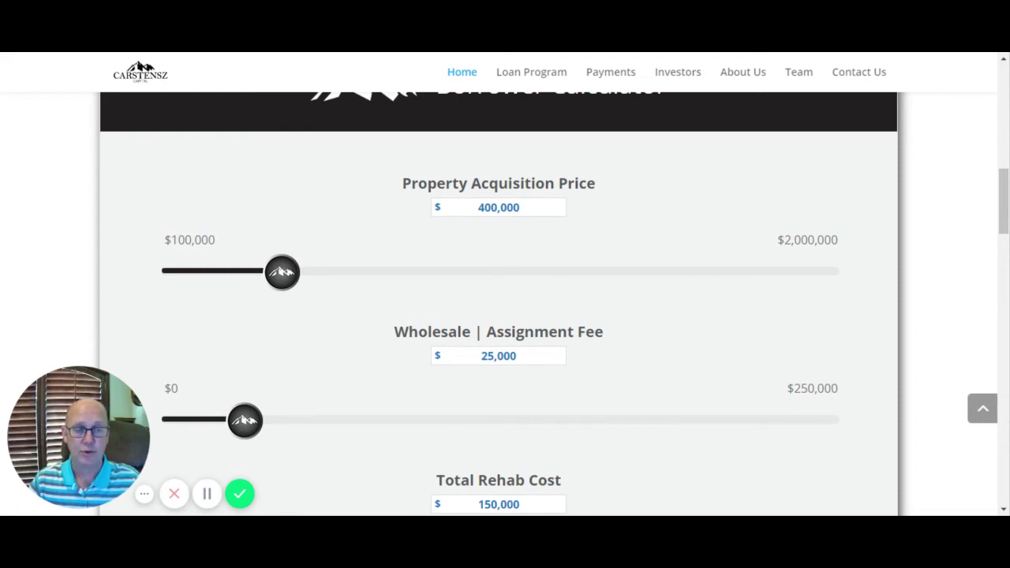
Highlight the Projected ARV (After Repair Value) amount in the Borrower Calculator for review
scroll(532, 356, down, 1)
scroll(532, 366, down, 3)
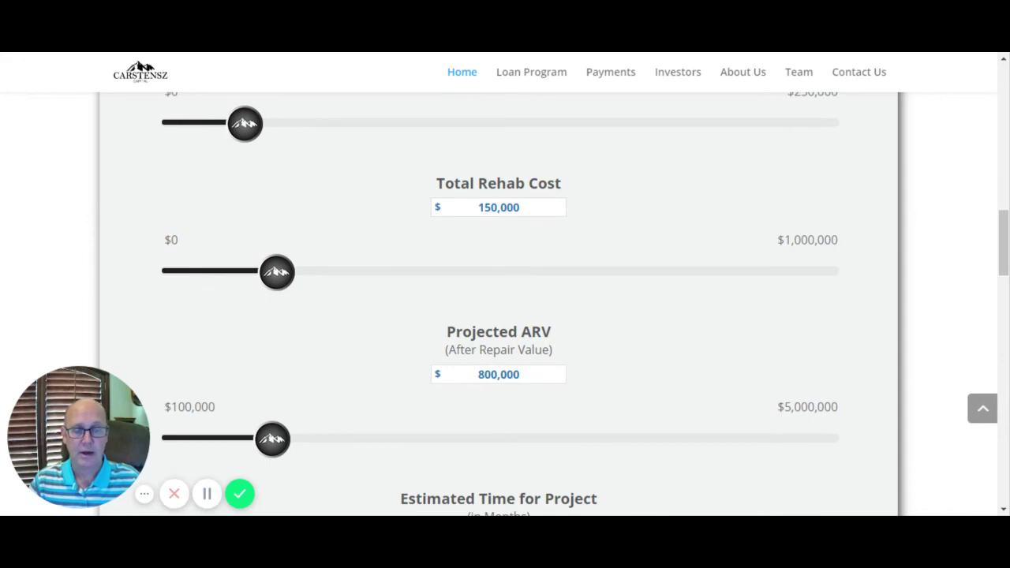
click(531, 374)
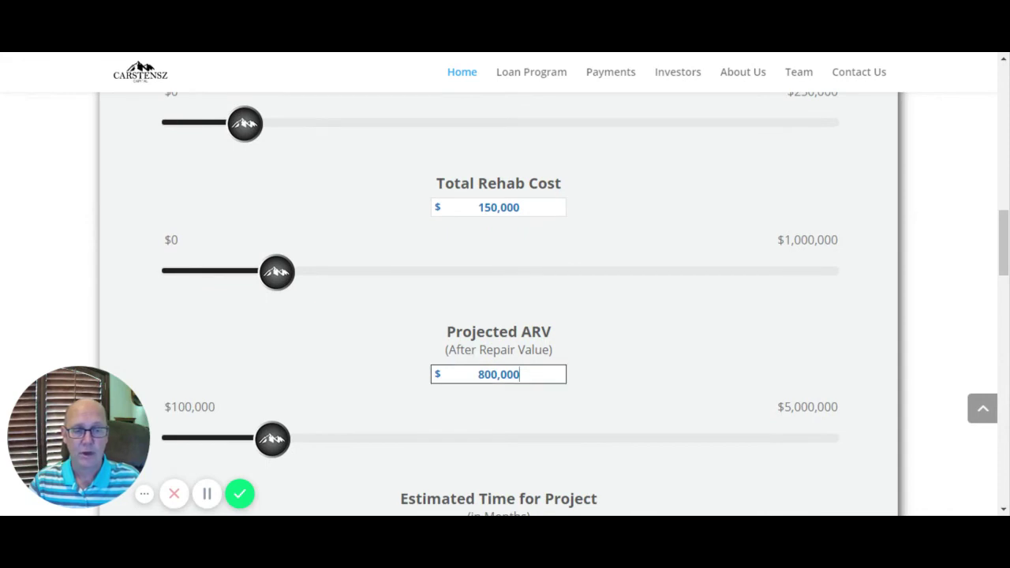
key(shift+Left)
key(shift+Left)
key(shift+Left)
key(shift+Left)
key(shift+Left)
key(shift+Left)
key(shift+Left)
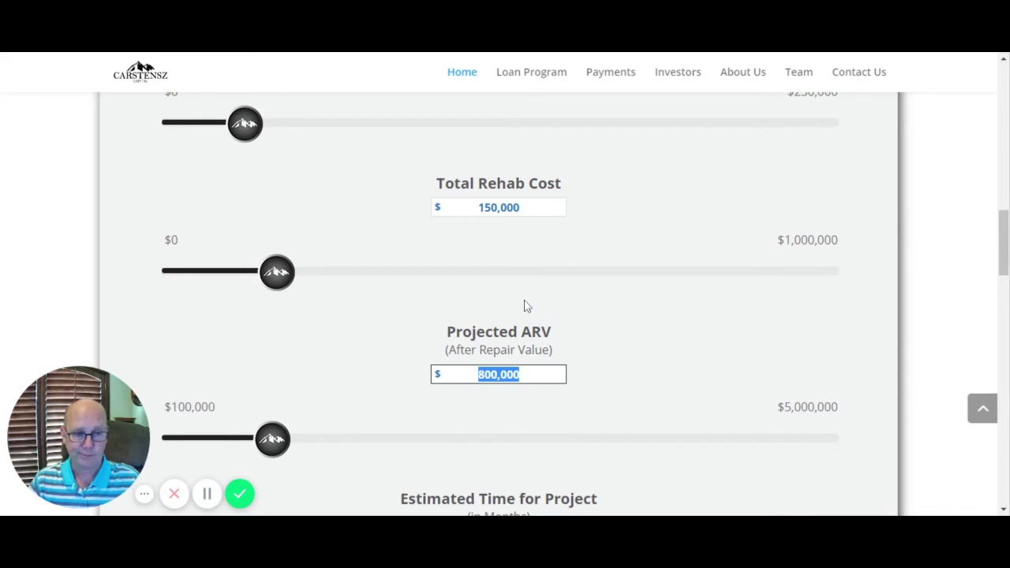
Set the Total Rehab Cost in the Borrower Calculator to $104,000
scroll(527, 306, up, 1)
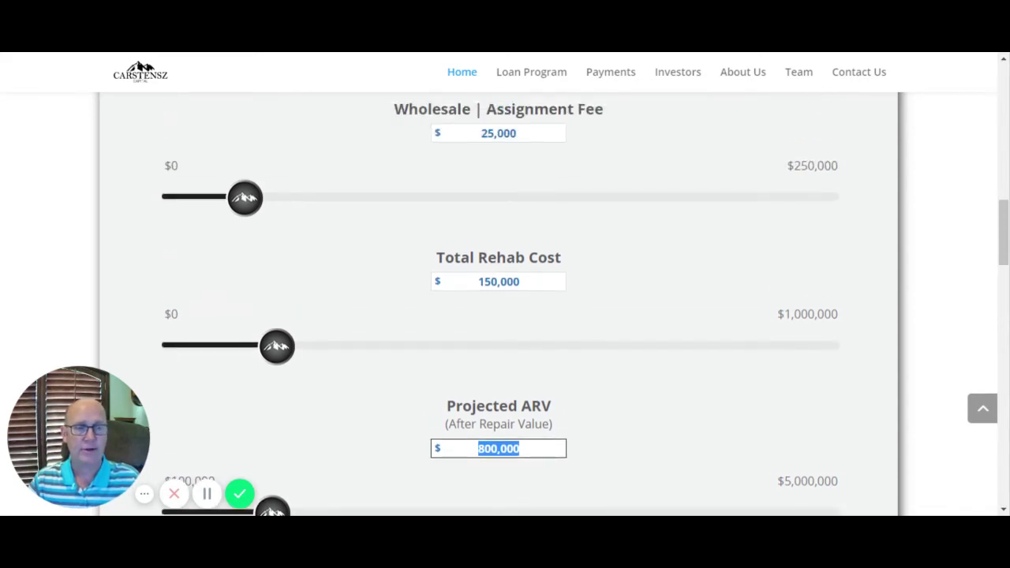
drag(523, 282, 459, 295)
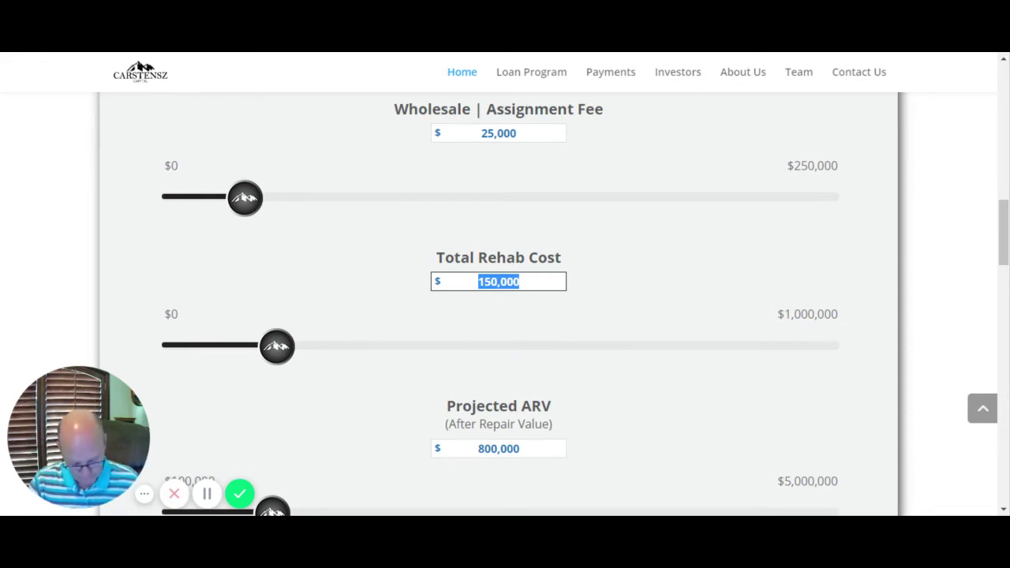
text(104,00)
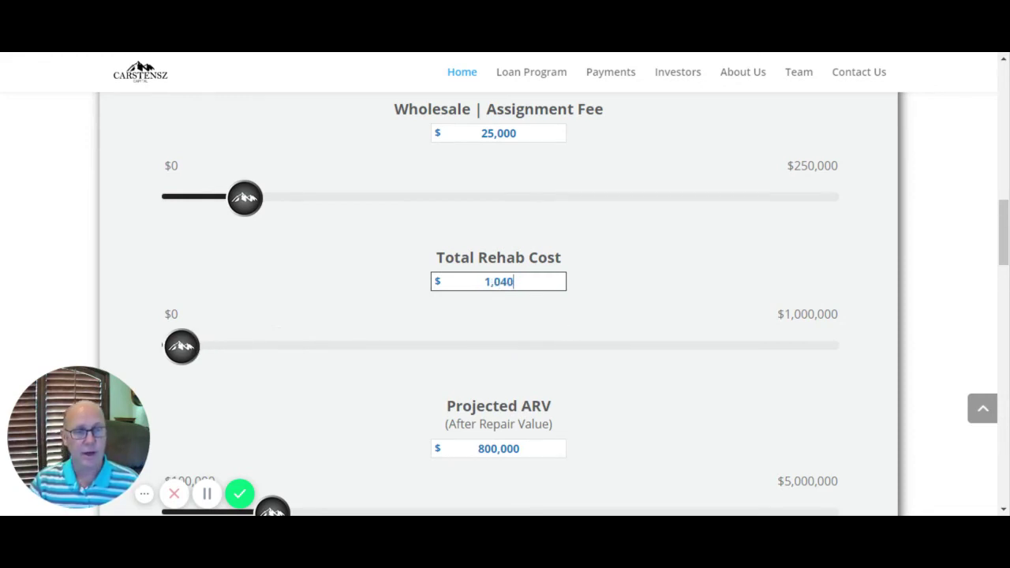
text(0)
click(563, 331)
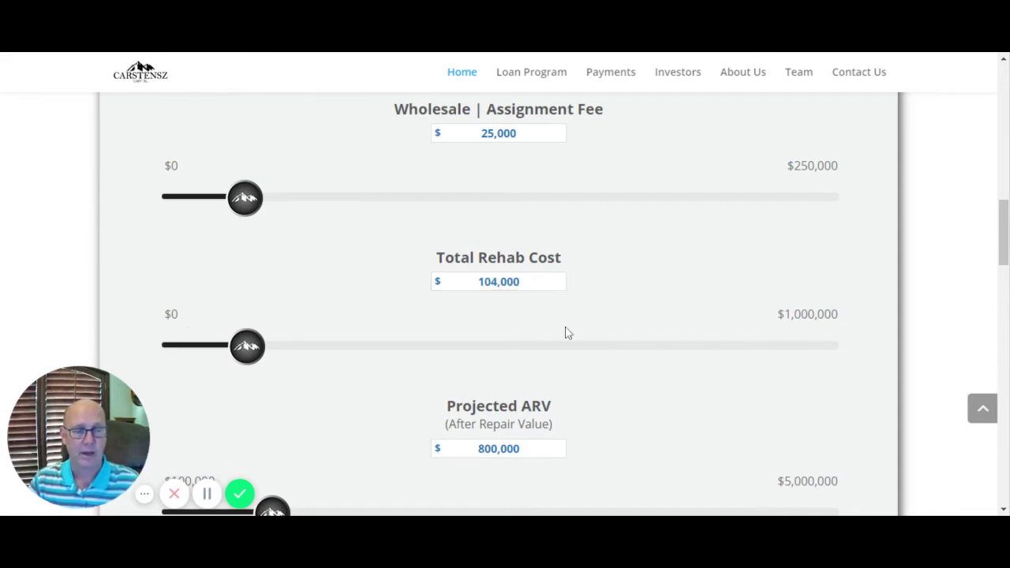
Check the recalculated LARV% and Closing cash figures, highlighting the LARV% value
scroll(565, 337, down, 1)
scroll(565, 337, down, 5)
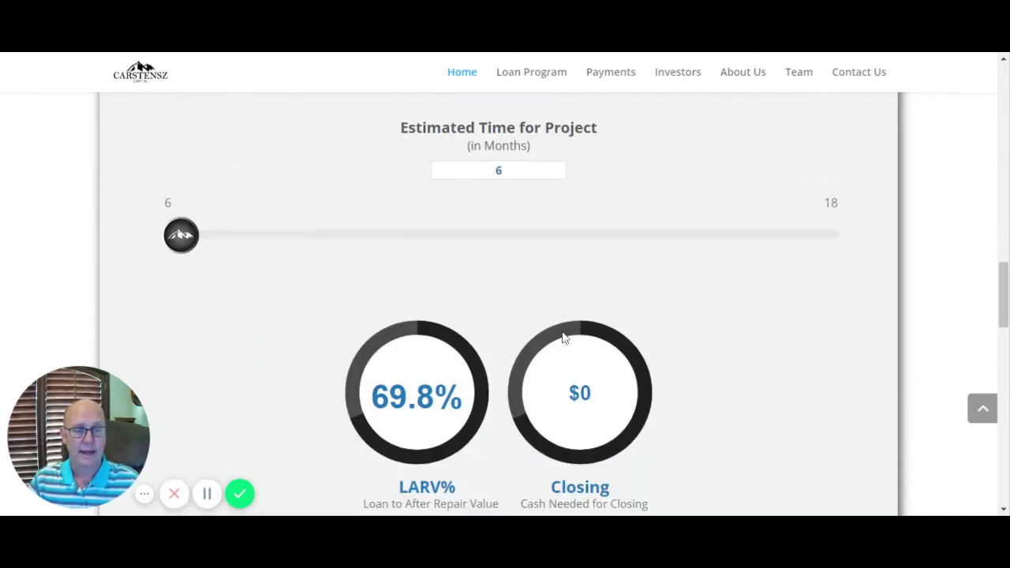
scroll(555, 366, down, 1)
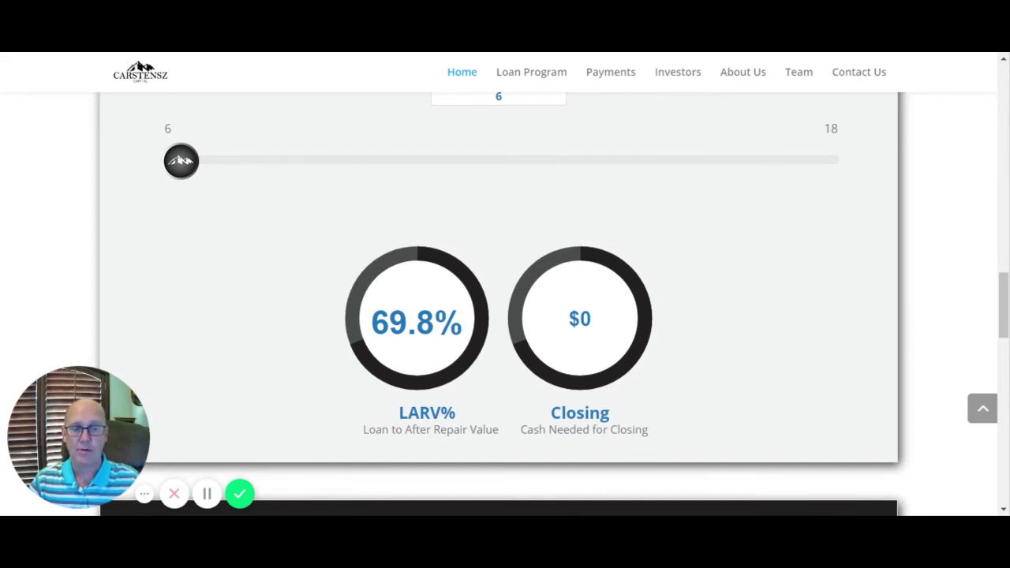
double_click(397, 320)
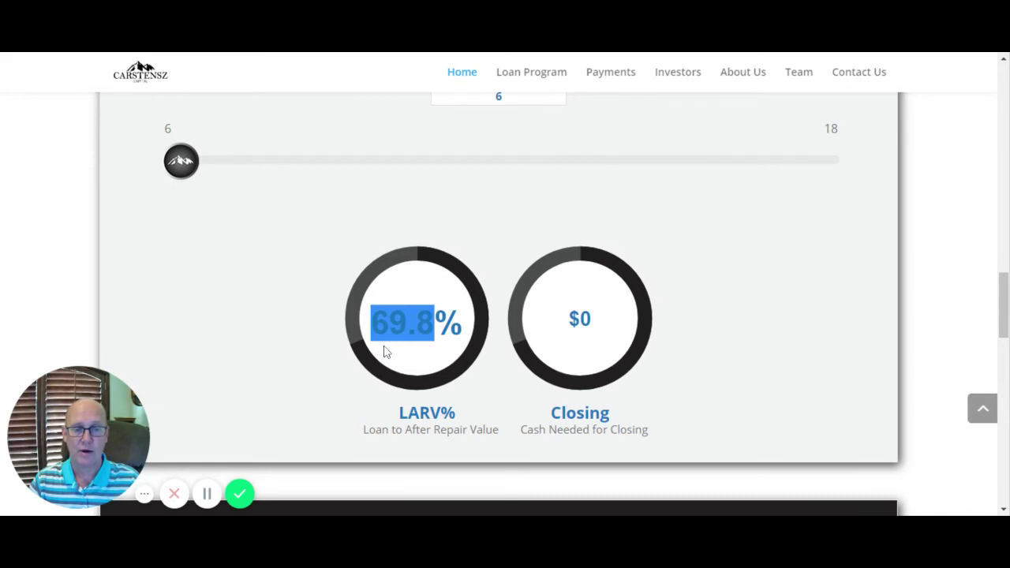
click(723, 341)
Review the property cost breakdown in the Borrower Summary and open the explanation of Carry Costs
scroll(726, 343, down, 1)
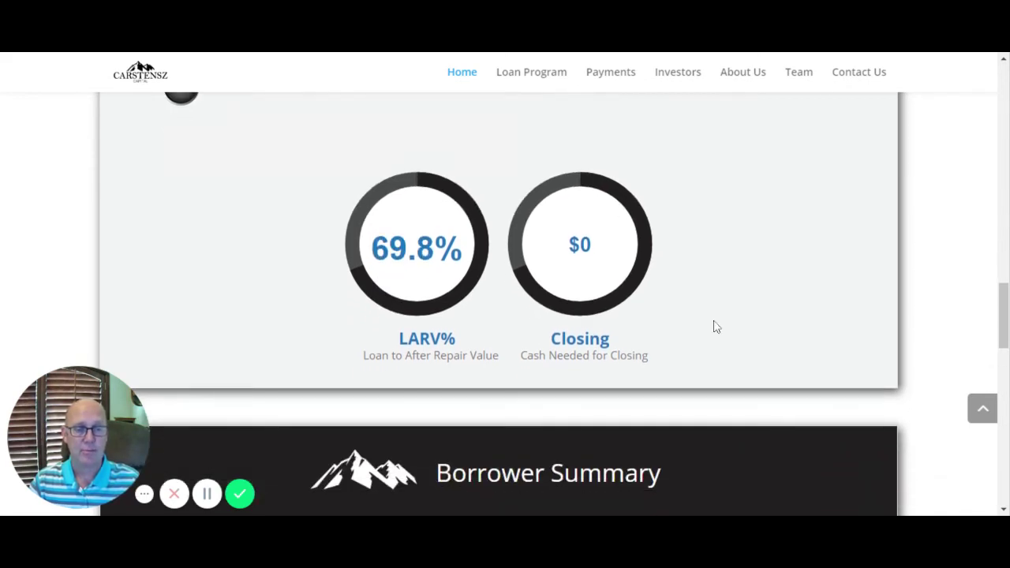
scroll(716, 326, down, 2)
scroll(715, 326, down, 1)
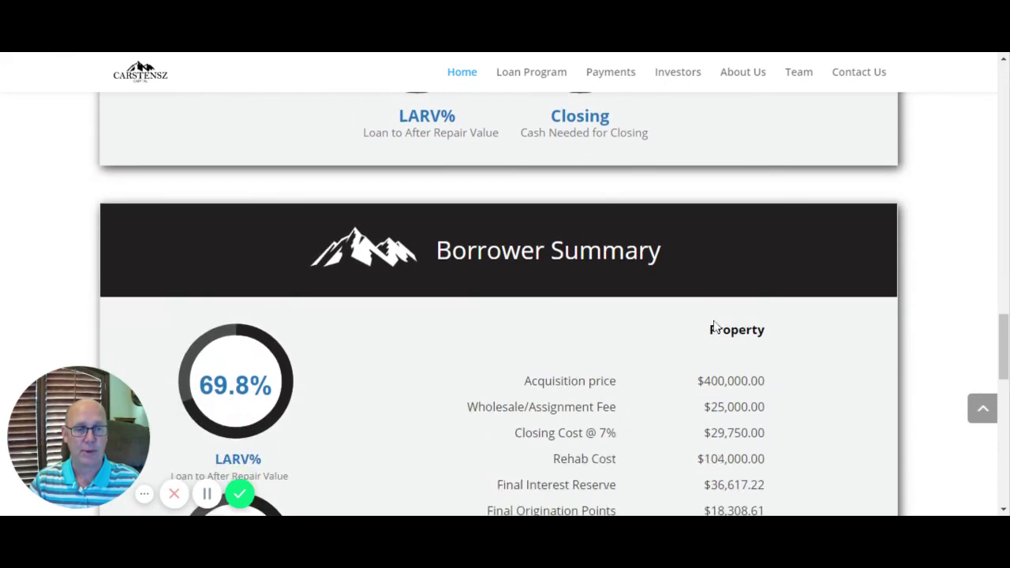
scroll(714, 325, down, 1)
scroll(715, 326, down, 1)
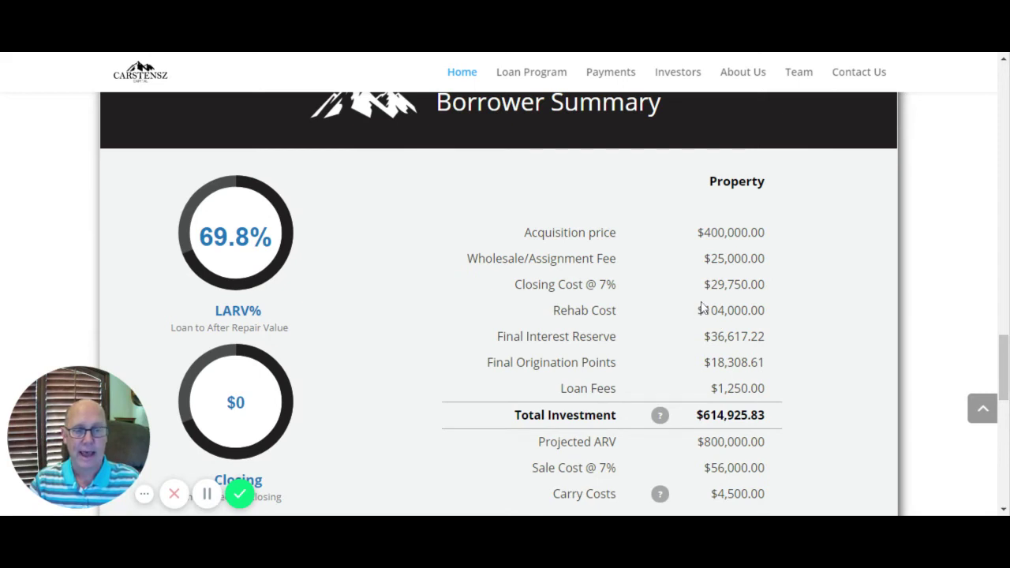
scroll(685, 370, down, 1)
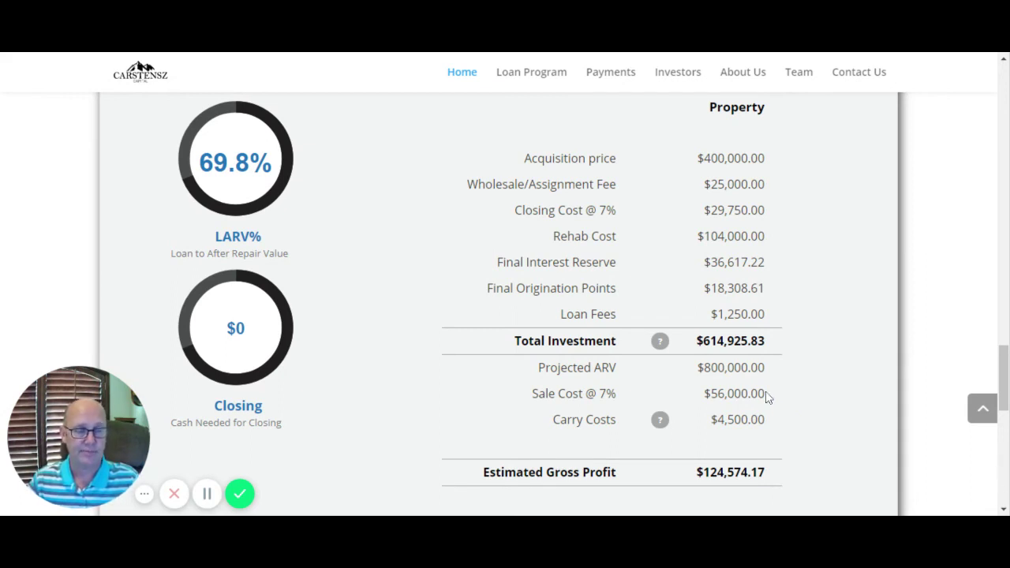
click(664, 430)
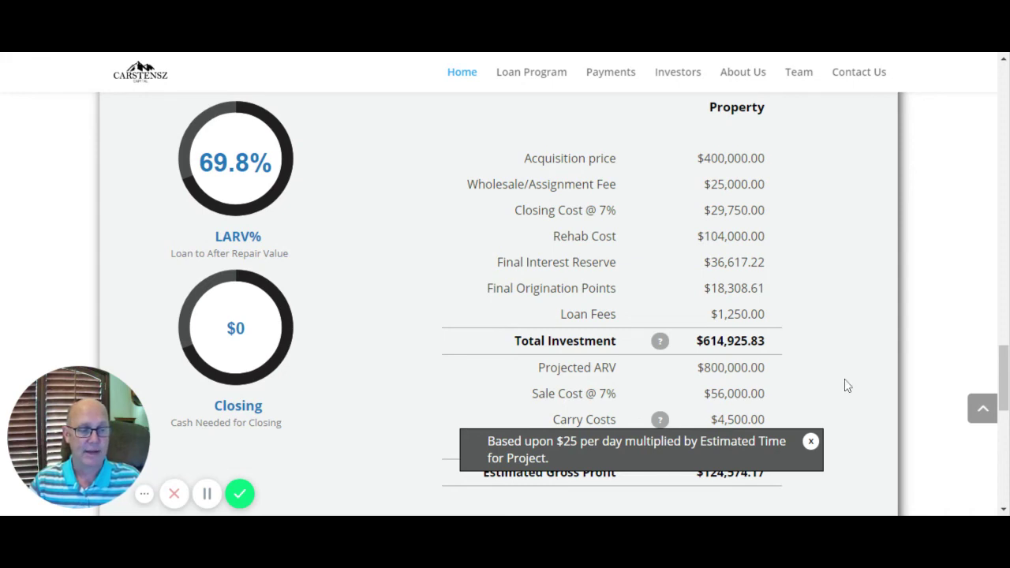
Recheck the Estimated Time for Project, then examine the Borrower Summary through Estimated Gross Profit and the disclaimer below it
scroll(807, 313, up, 2)
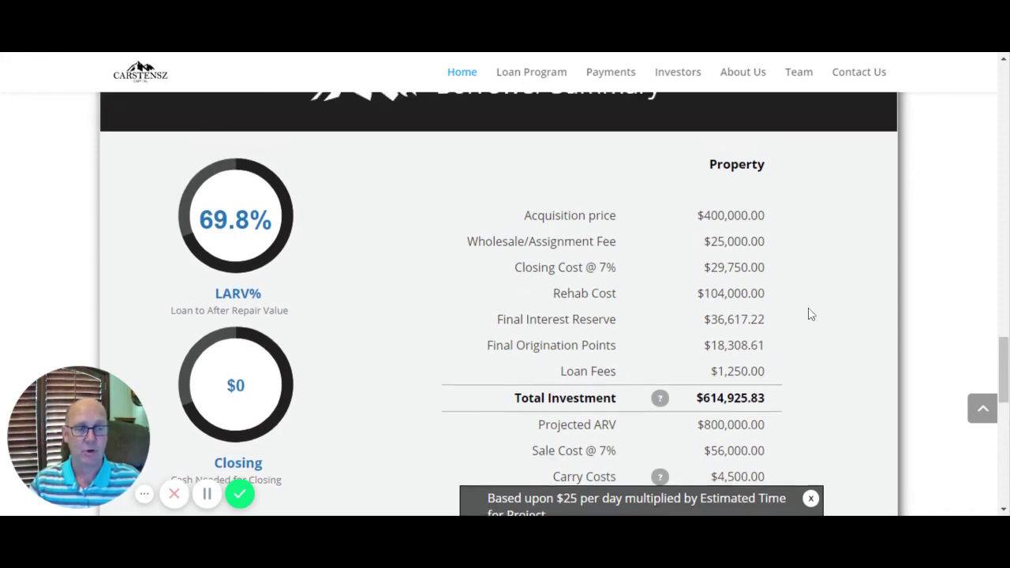
scroll(809, 314, up, 8)
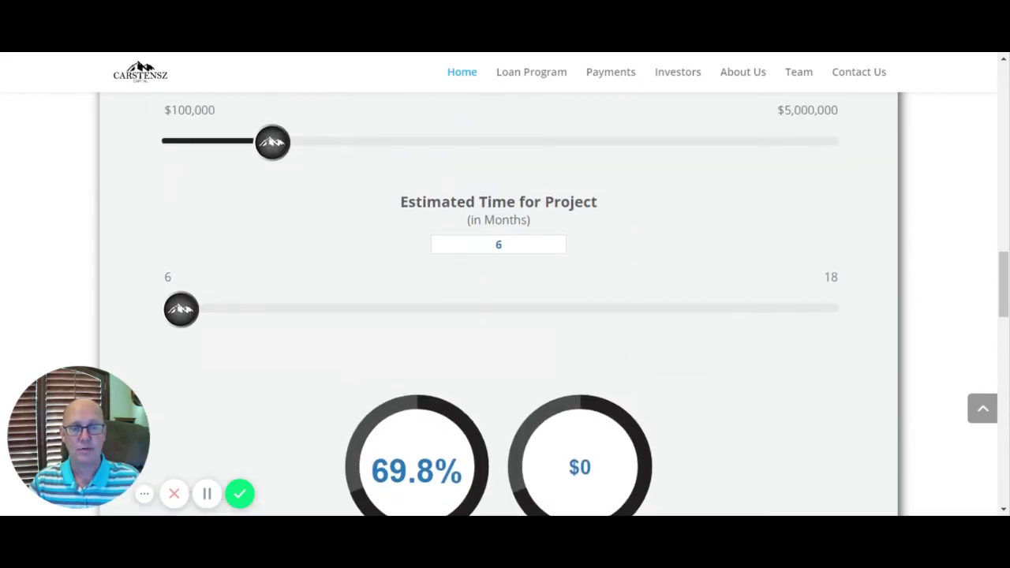
scroll(526, 295, down, 8)
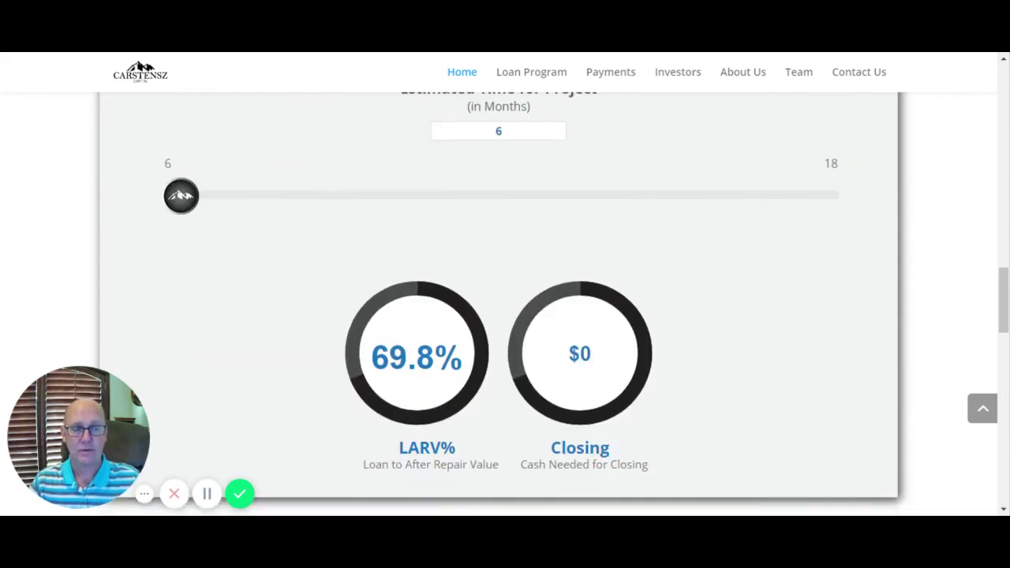
scroll(548, 353, down, 2)
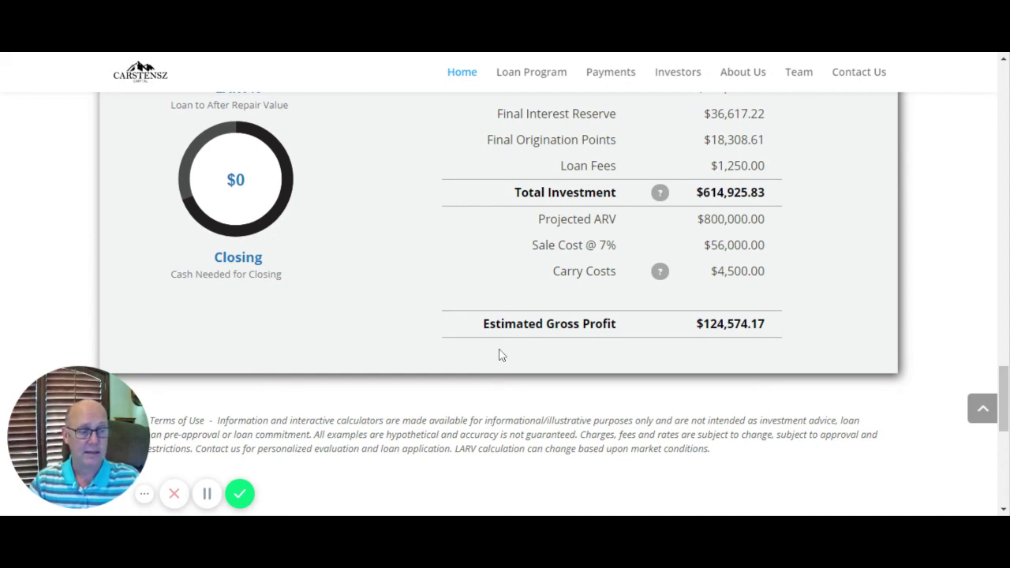
scroll(499, 358, down, 1)
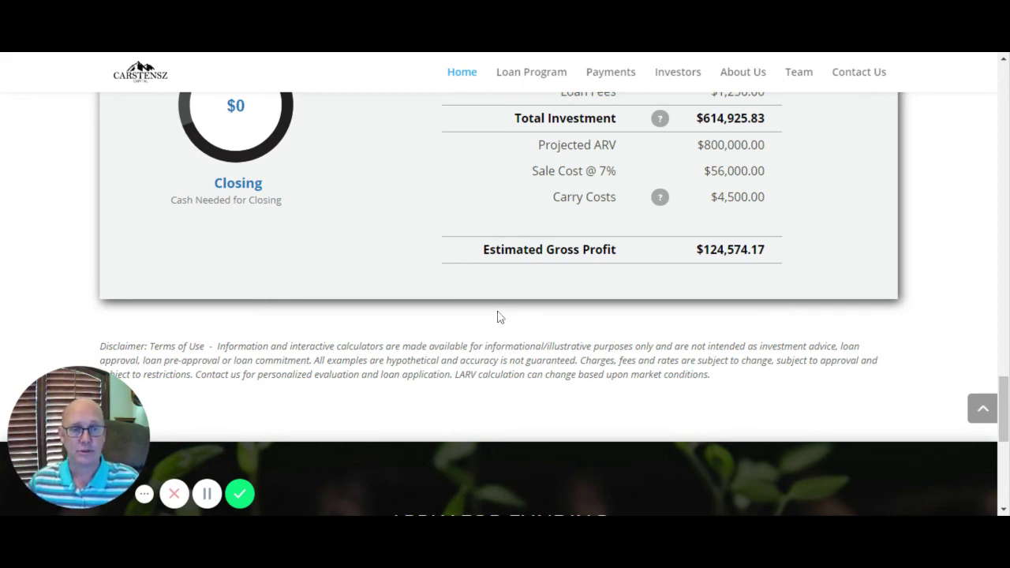
scroll(497, 317, up, 2)
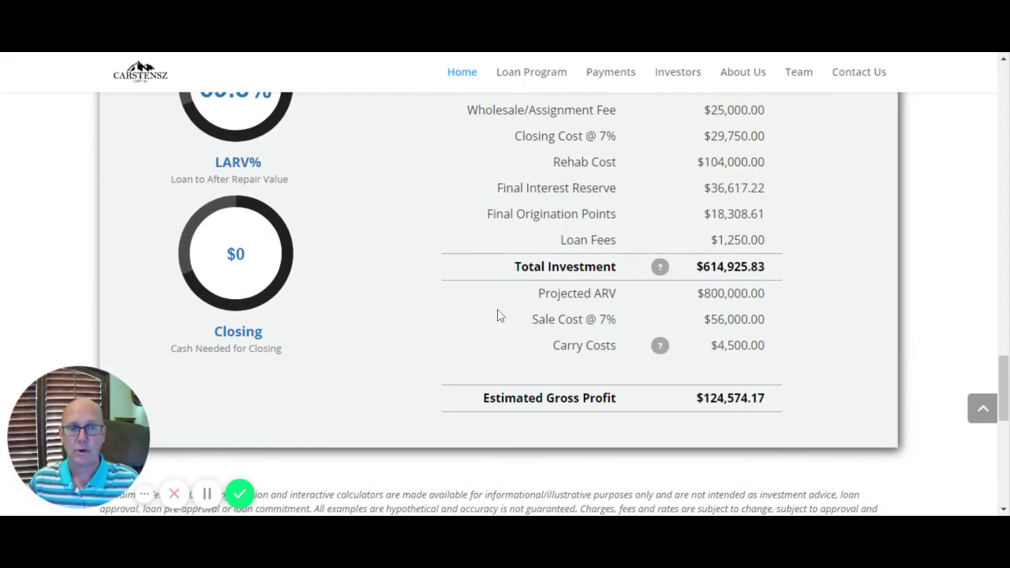